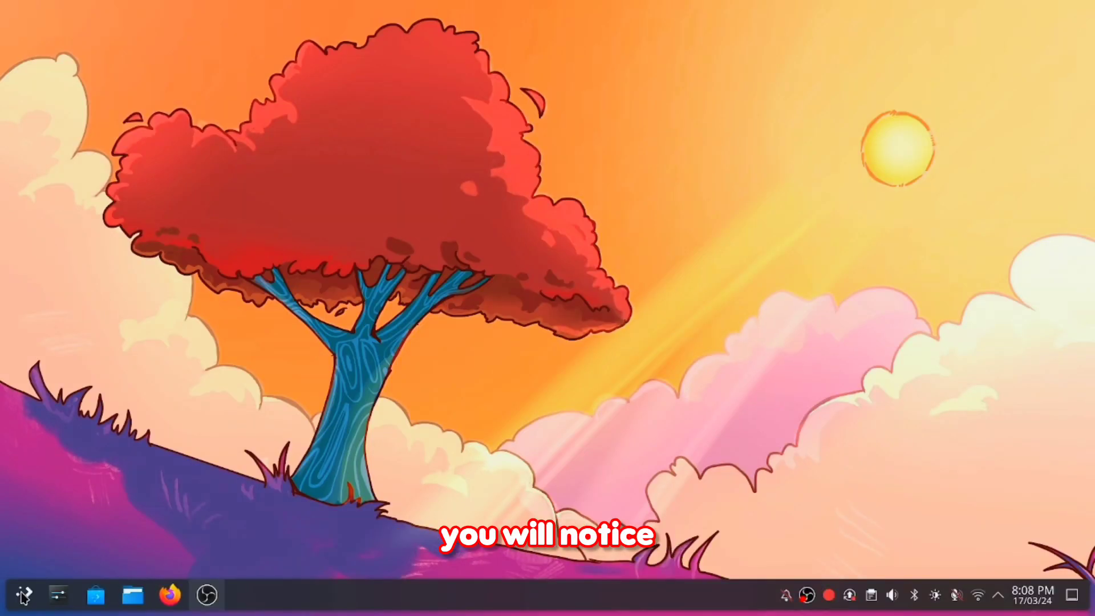
- Open the Dolphin file manager
click(23, 595)
click(23, 594)
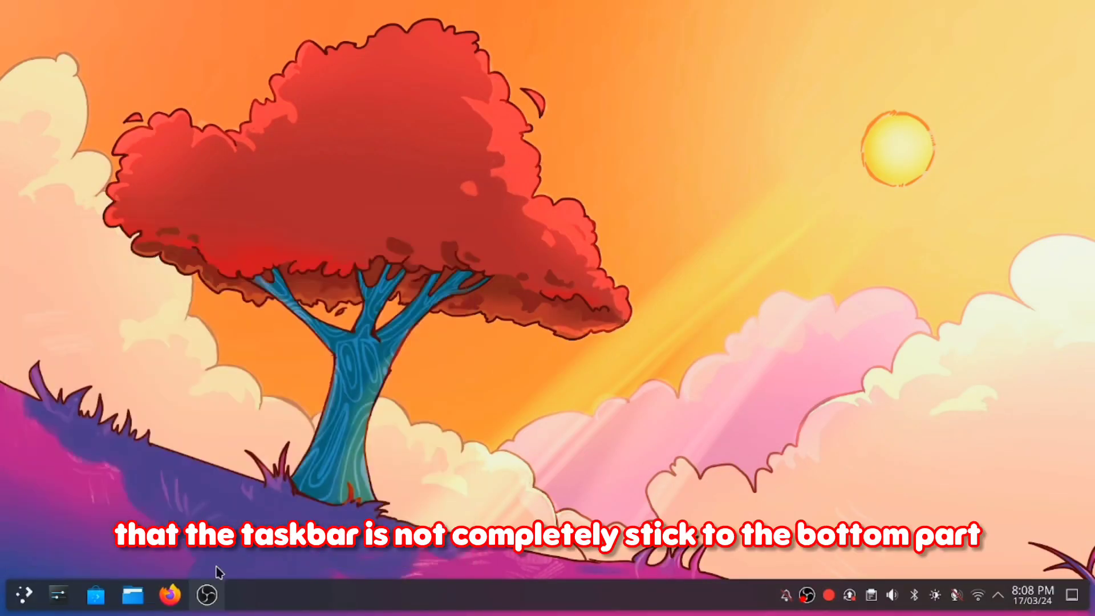
click(1041, 599)
click(1062, 596)
click(128, 603)
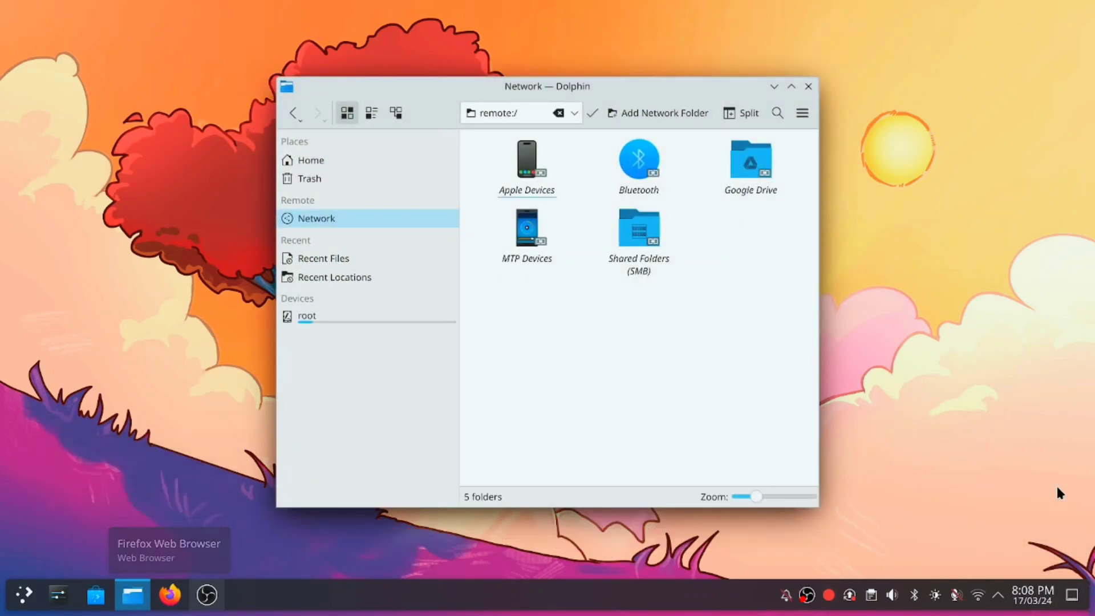
- Peek at the desktop by hiding the open file manager window and bringing it back
click(1078, 593)
click(1079, 596)
click(1078, 596)
click(1079, 597)
click(1079, 597)
- Toggle the microphone mute from the system tray, finishing with the microphone unmuted
click(956, 597)
click(957, 596)
click(956, 596)
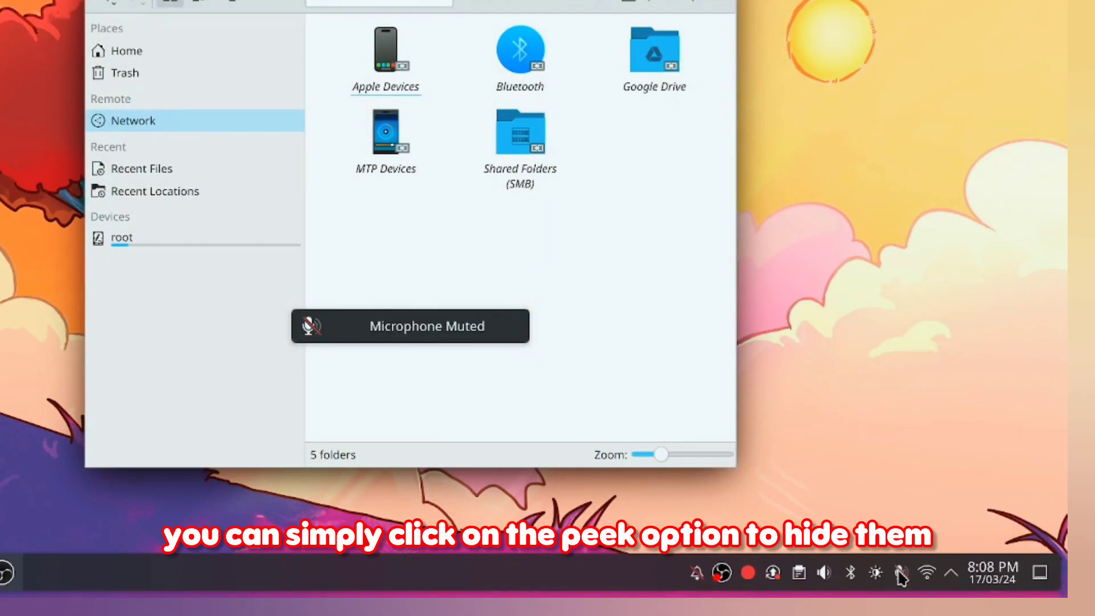
click(901, 574)
click(901, 574)
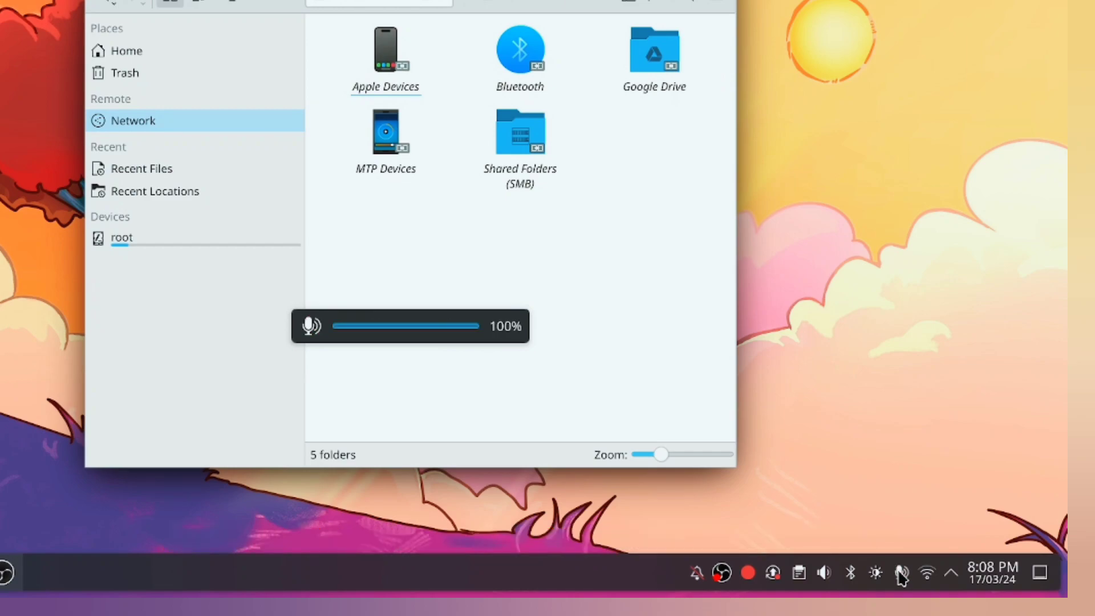
- Look through the brightness, Bluetooth, audio volume and clipboard controls in the system tray
click(876, 575)
click(877, 575)
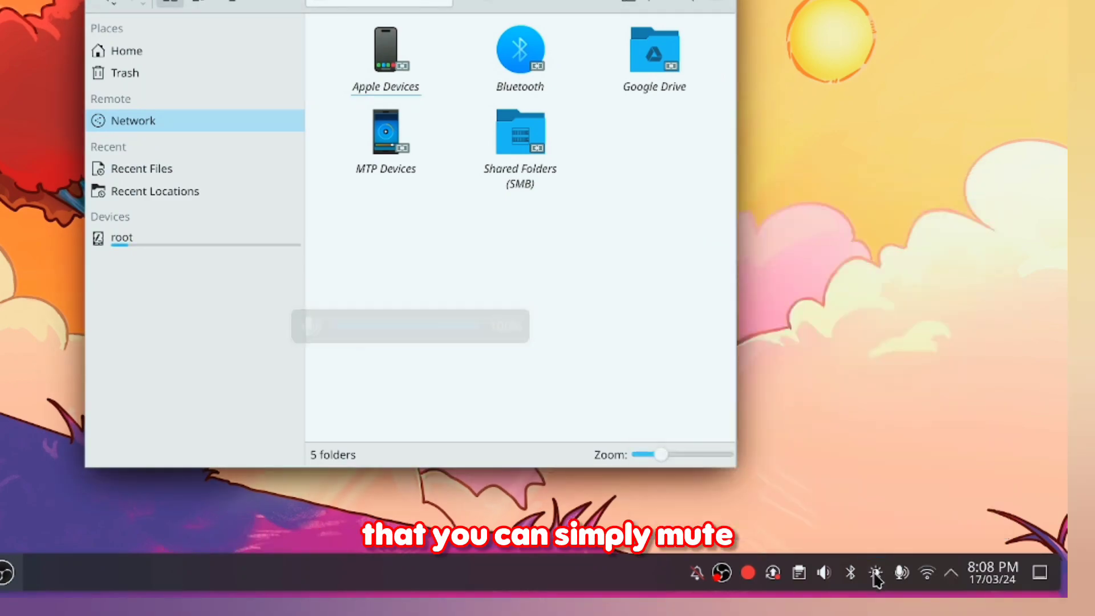
click(851, 574)
click(851, 573)
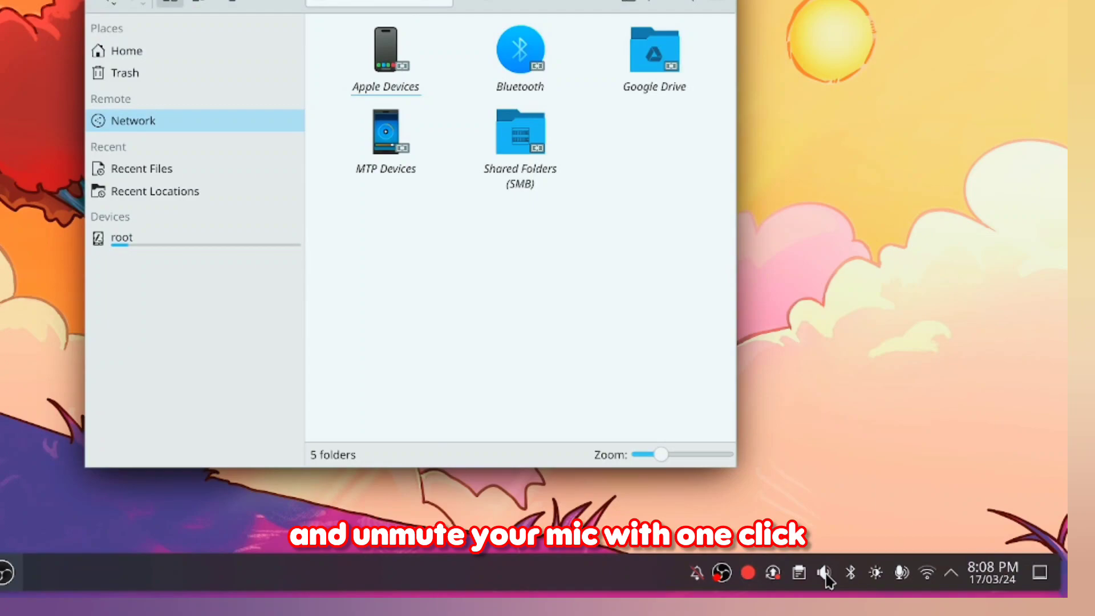
click(825, 573)
click(825, 575)
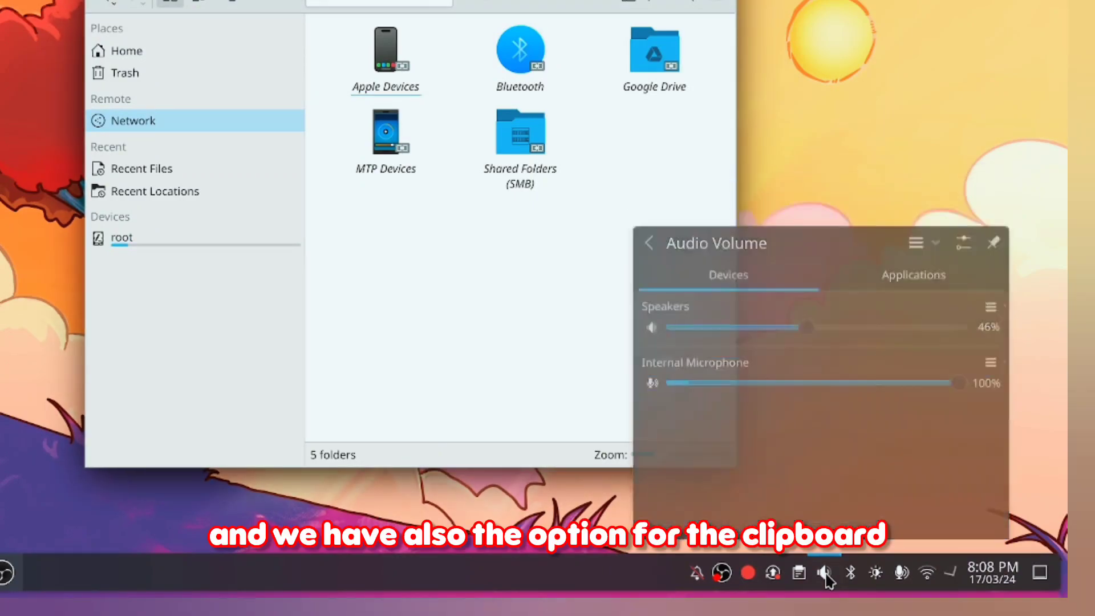
click(799, 575)
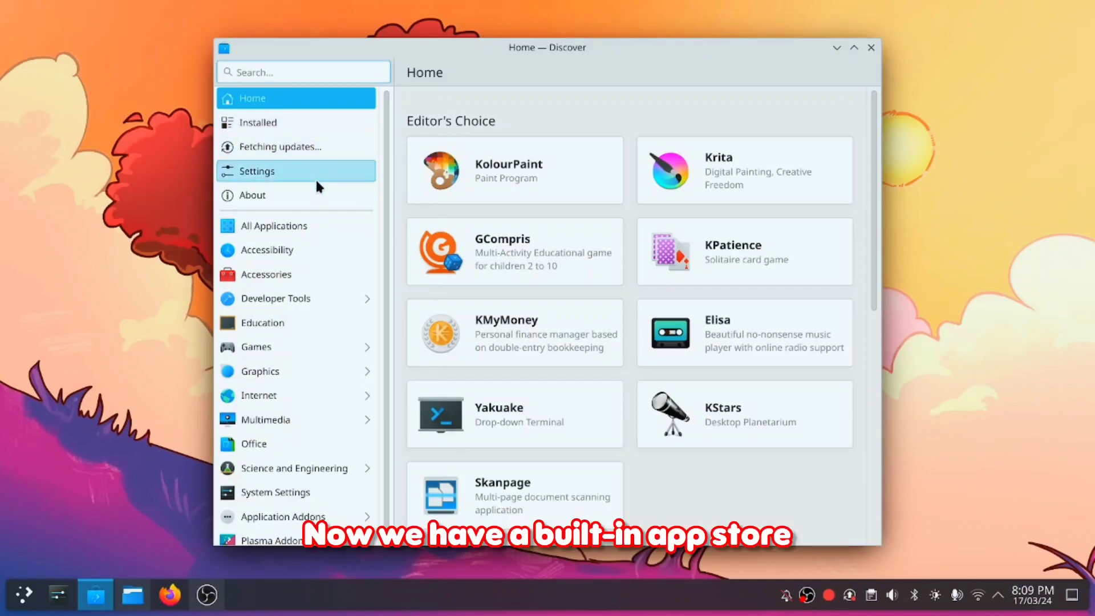
- Install the GNU Image Manipulation Program in Discover with Flathub as the source
scroll(333, 364, down, 2)
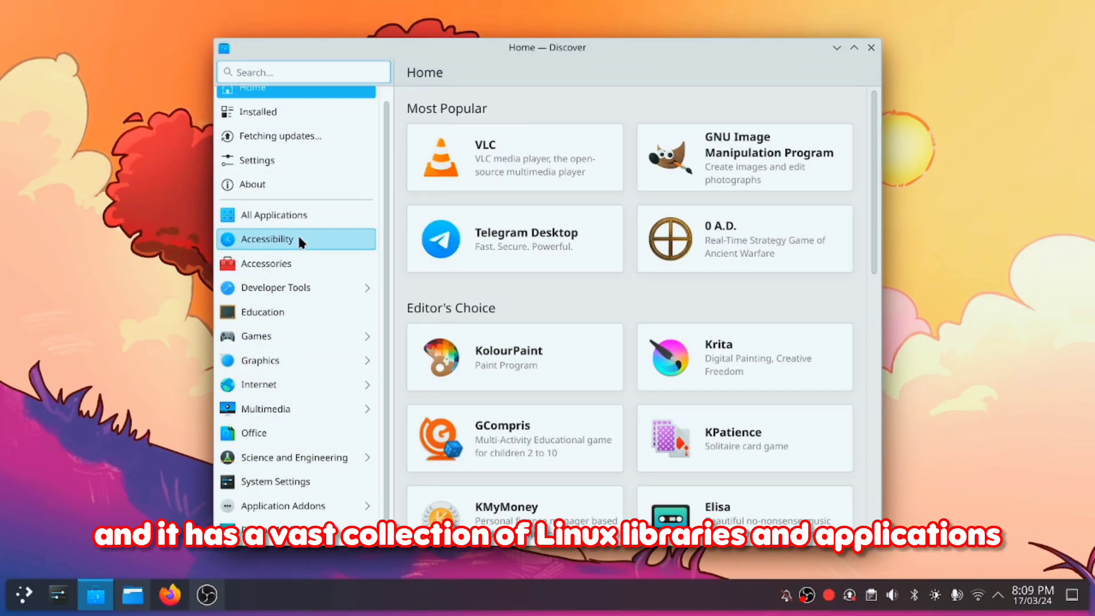
click(759, 161)
click(835, 74)
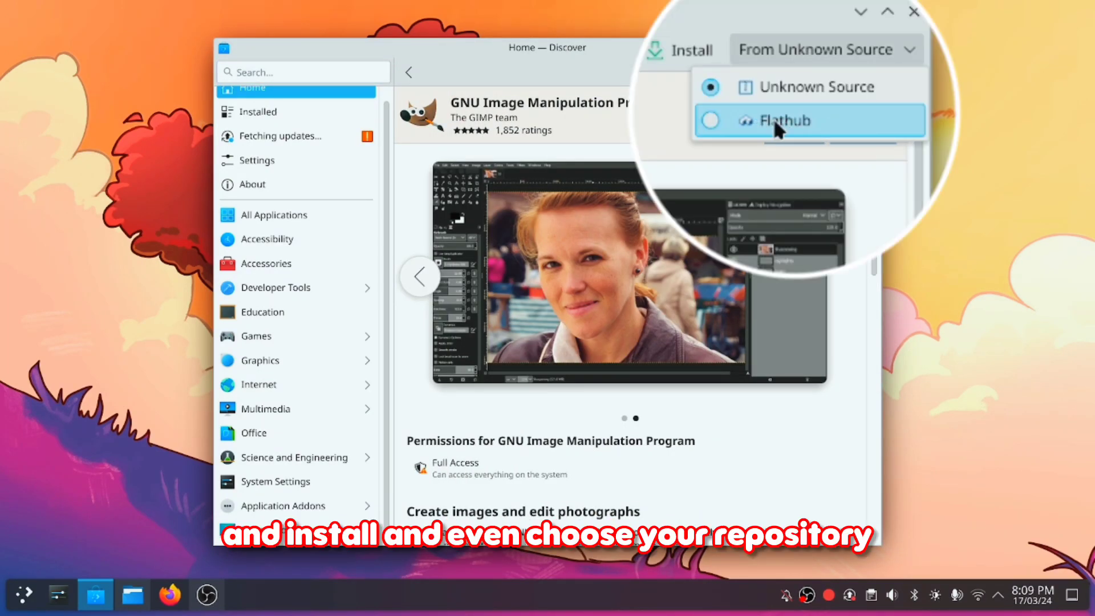
click(770, 119)
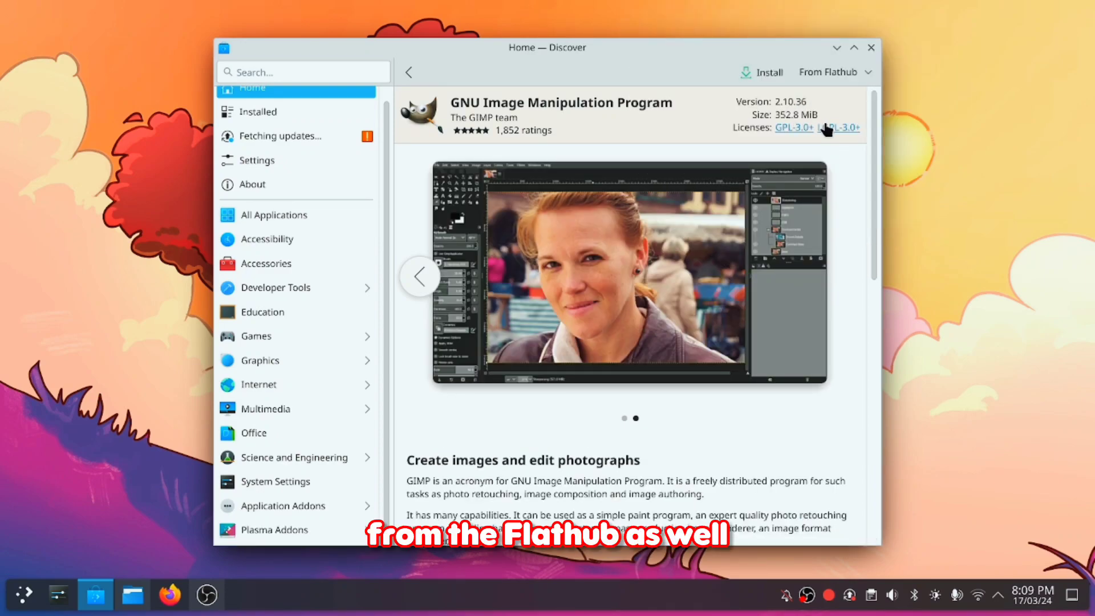
click(767, 72)
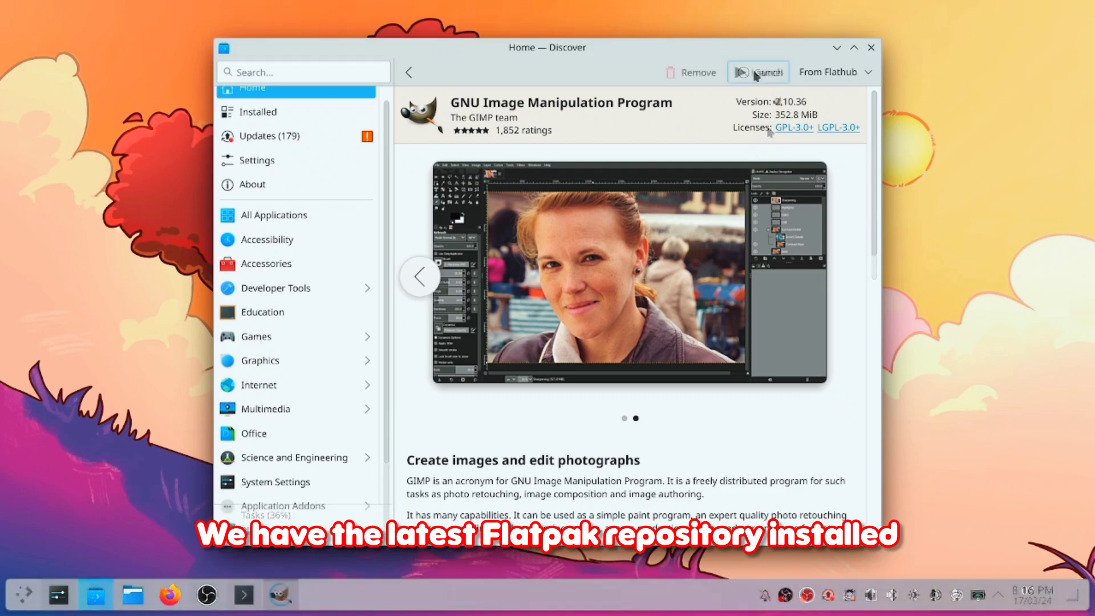
- Launch the GNU Image Manipulation Program, move its window over Discover, and maximize and restore it
click(755, 73)
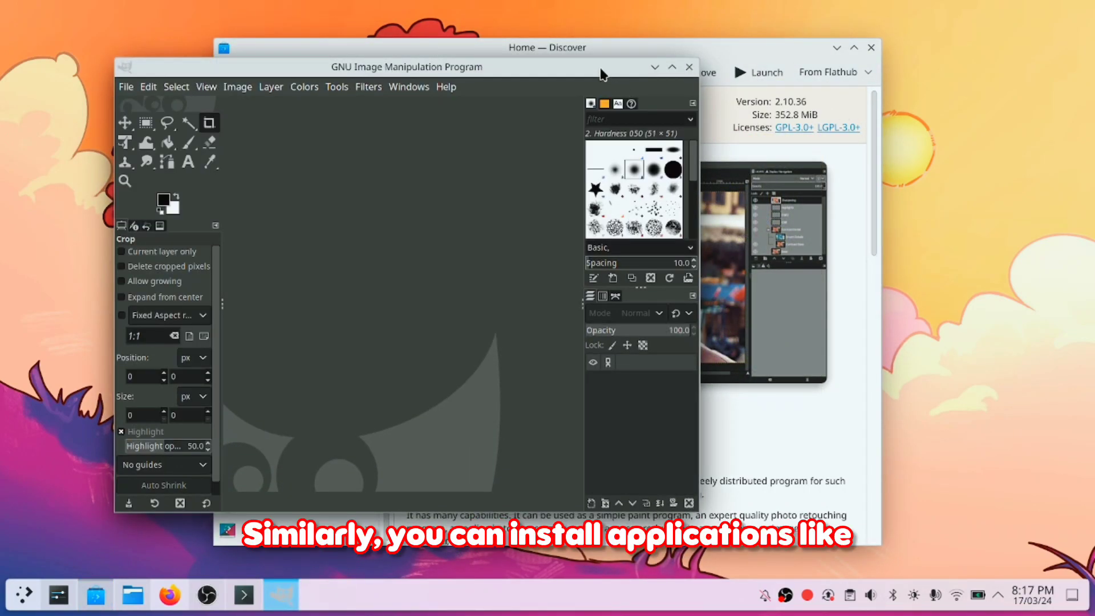
drag(600, 73, 778, 71)
scroll(385, 251, down, 1)
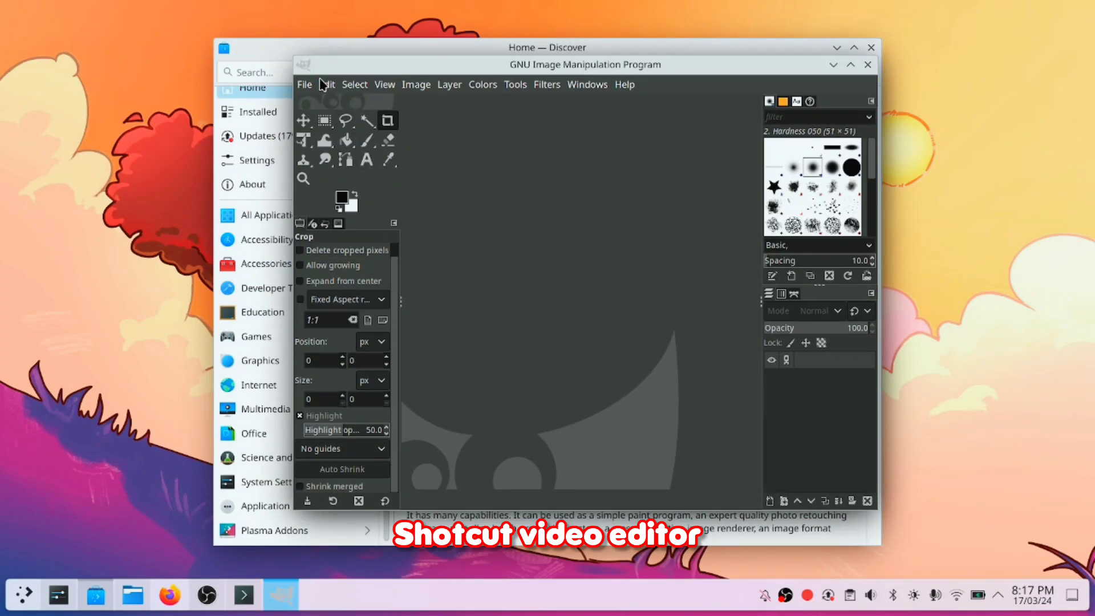
click(850, 65)
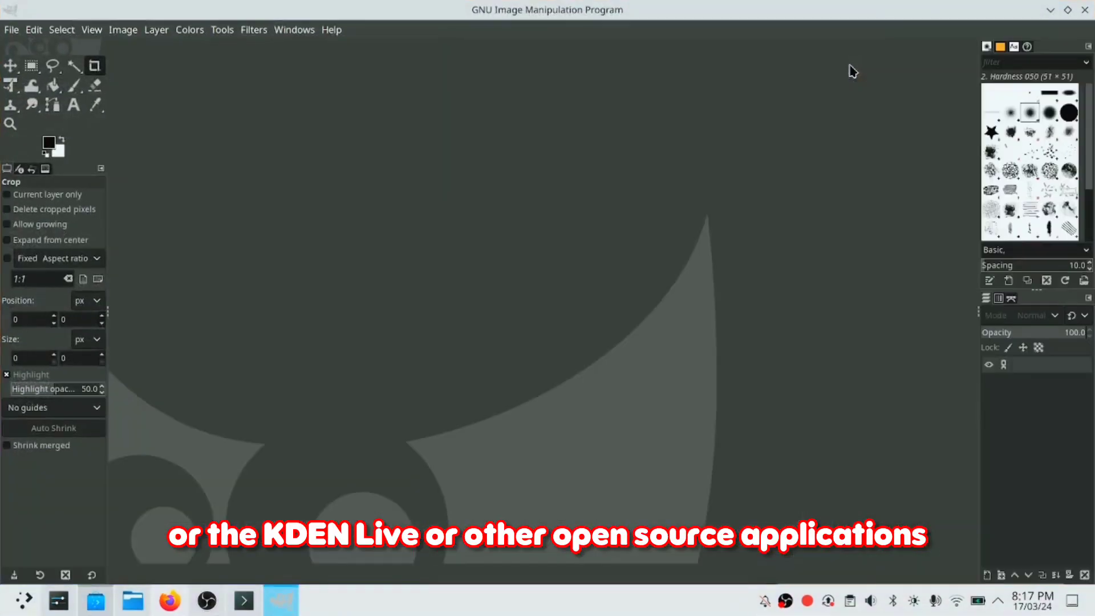
click(1067, 10)
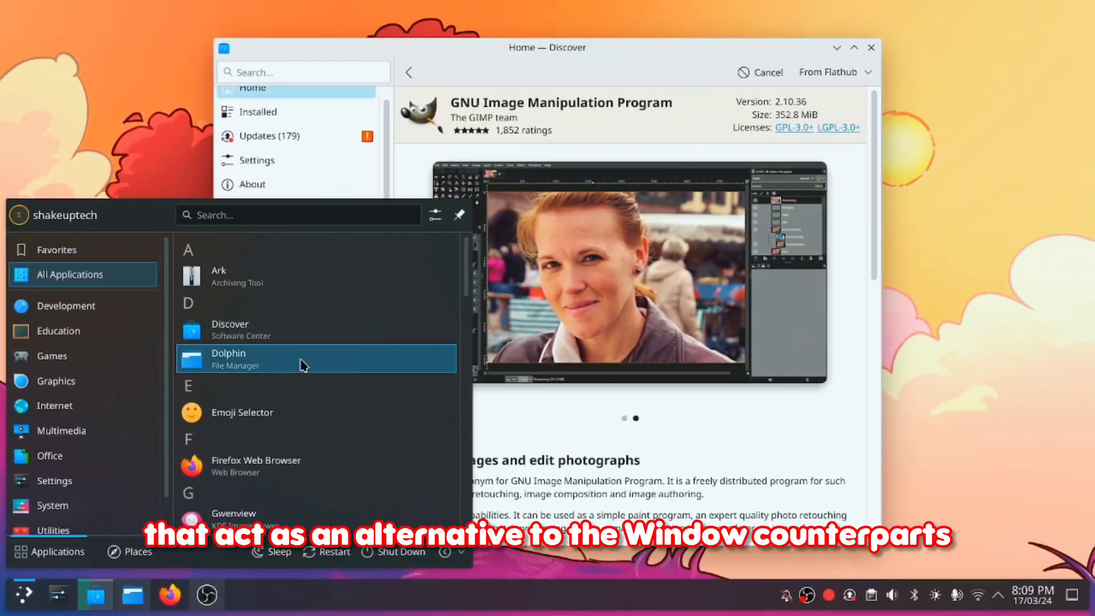
- Browse the installed applications in the launcher by category, from Development and Games to Internet, Multimedia, Office and Settings
scroll(300, 366, down, 4)
click(118, 336)
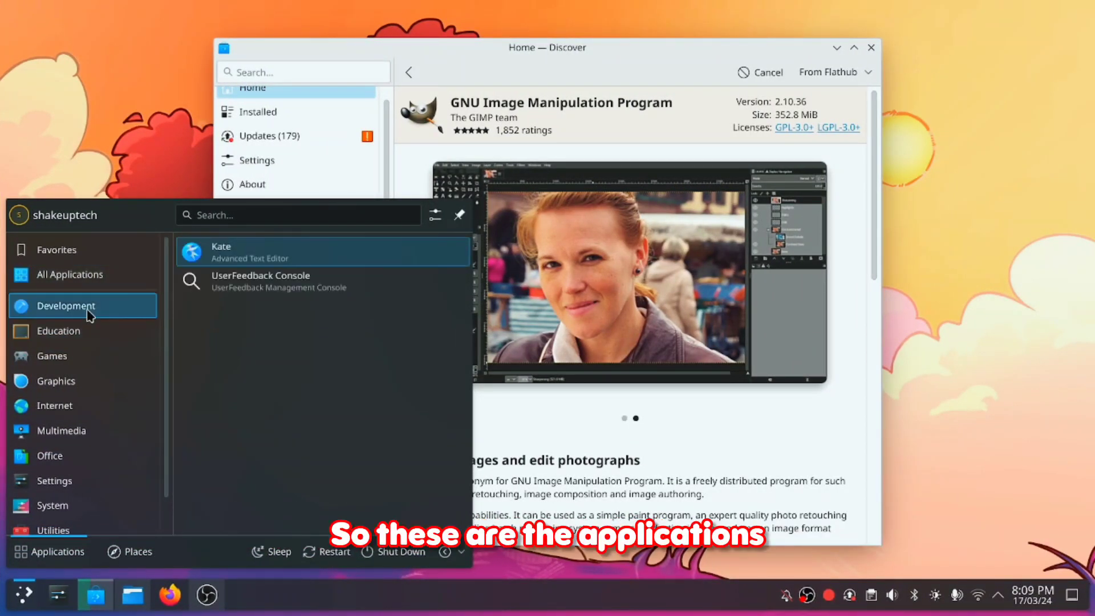
mouse_move(88, 363)
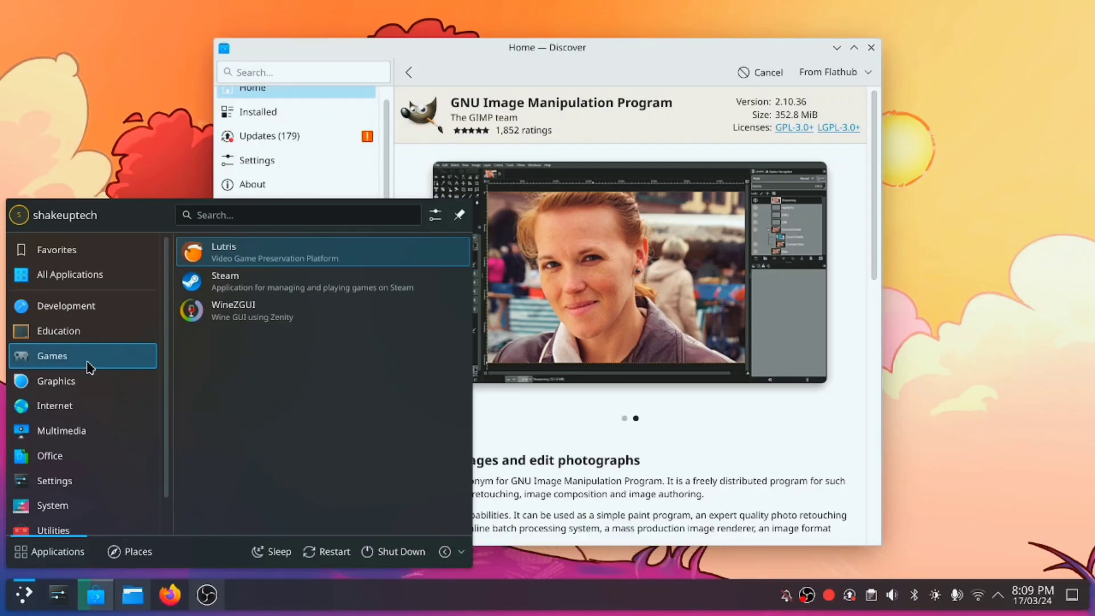
mouse_move(89, 390)
mouse_move(87, 413)
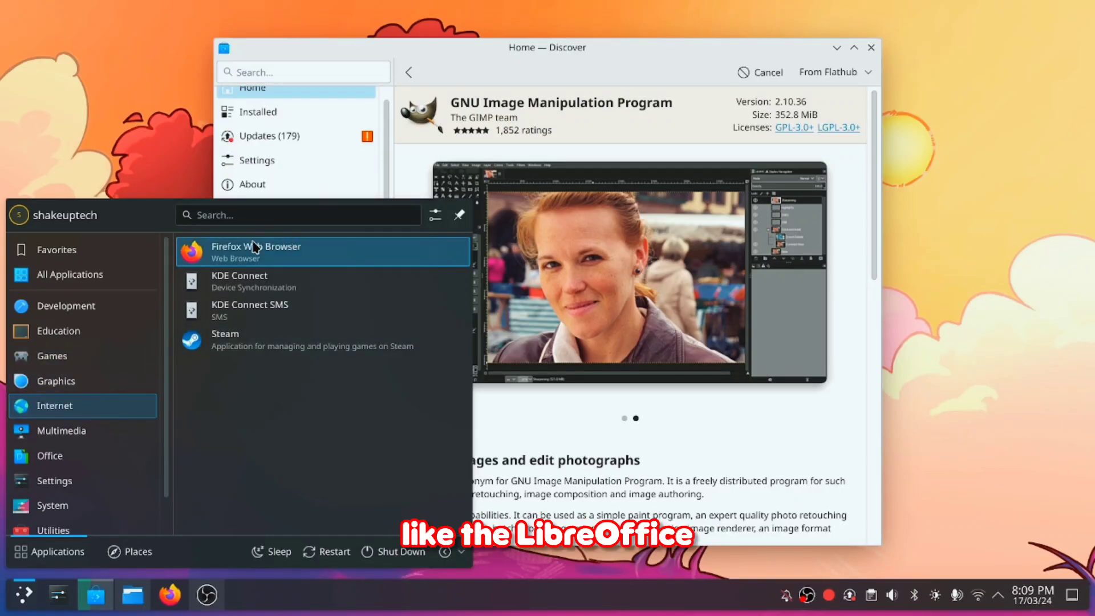
mouse_move(115, 435)
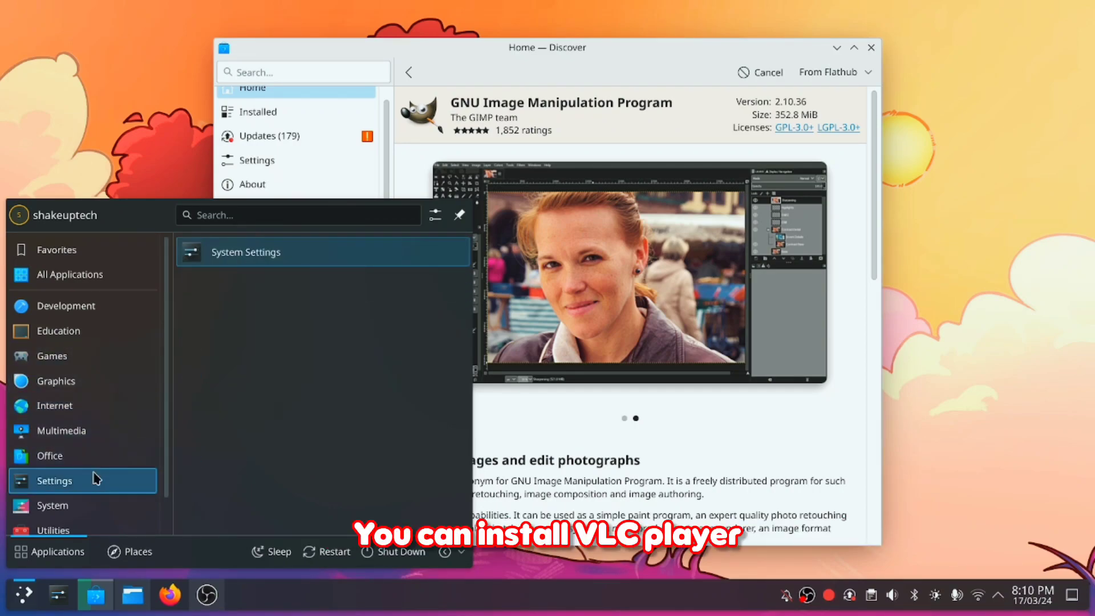
mouse_move(94, 465)
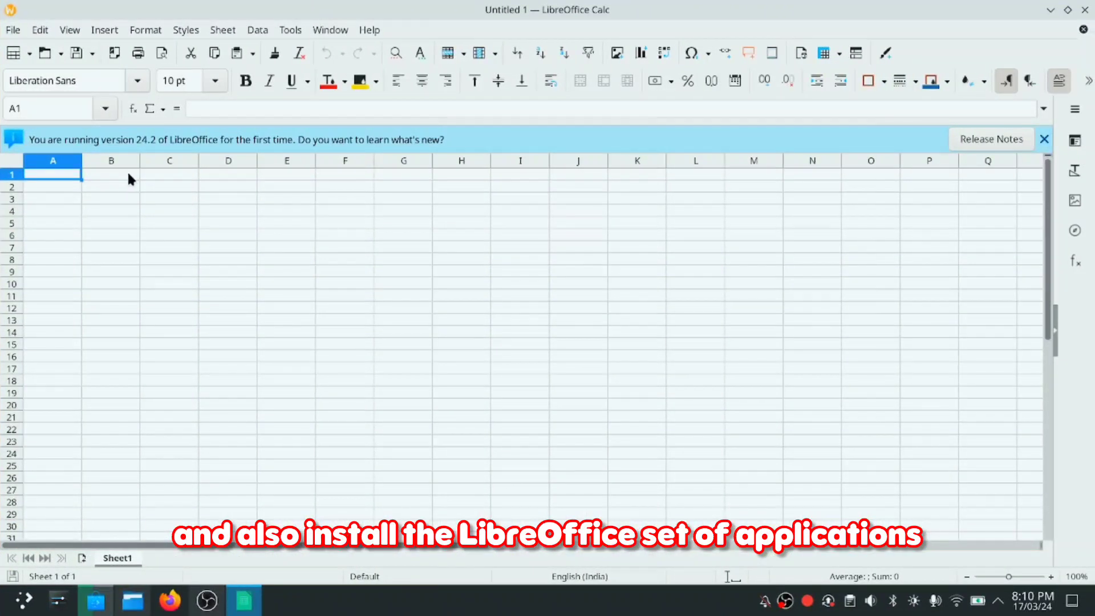
click(127, 177)
click(159, 176)
click(253, 178)
click(313, 215)
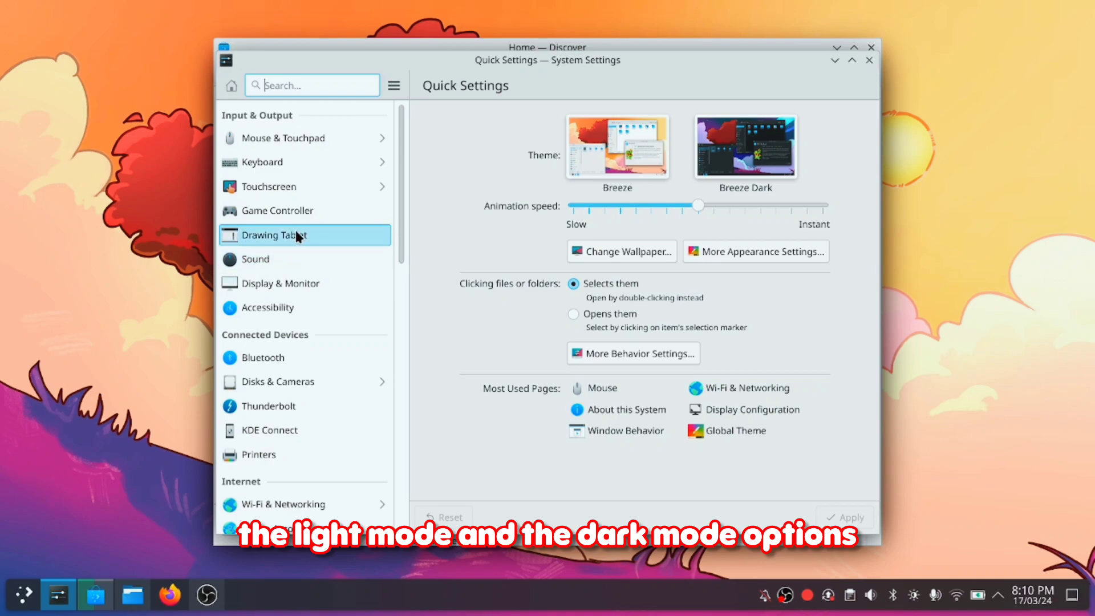
- View the Game Controller, Touchscreen and Touchscreen Gestures pages in System Settings
click(305, 211)
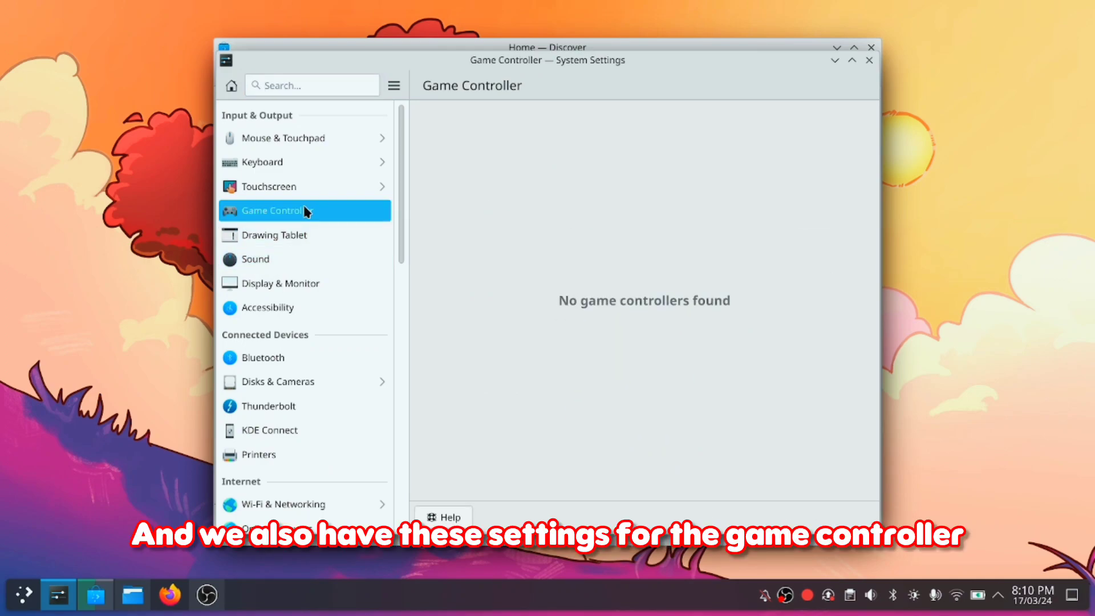
click(314, 197)
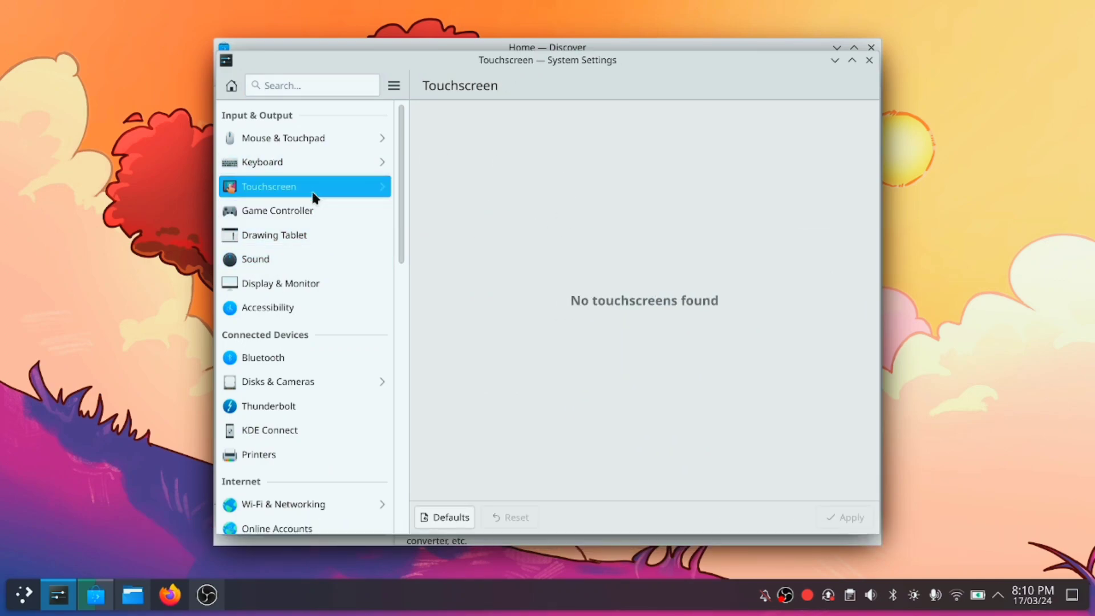
click(316, 143)
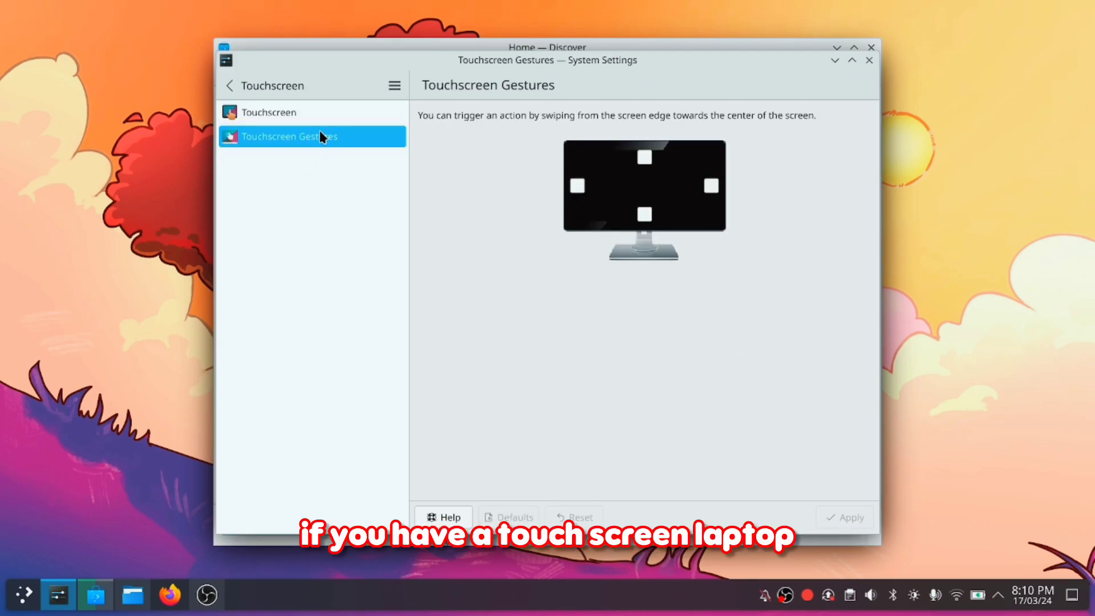
click(287, 118)
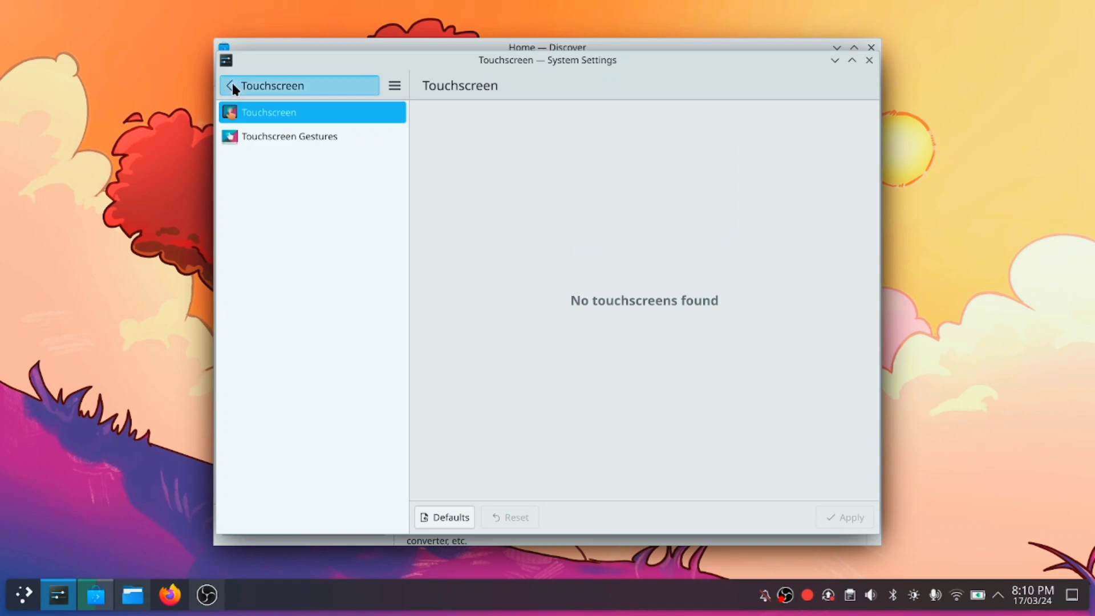
click(231, 85)
- Review the Mouse page with its list of selectable devices, and open the Touchpad page
click(288, 136)
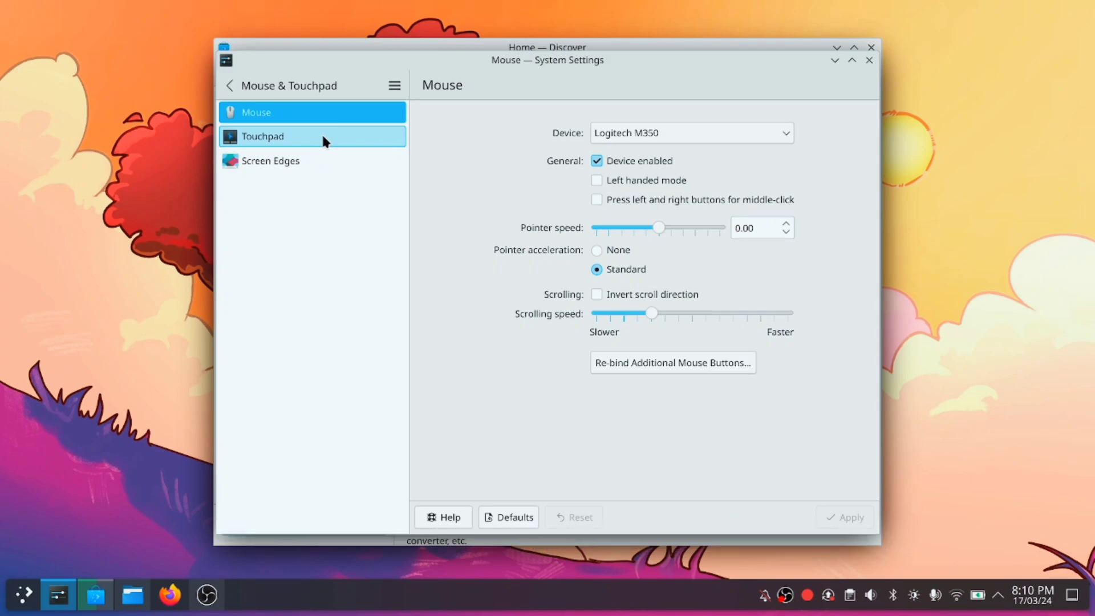
click(666, 138)
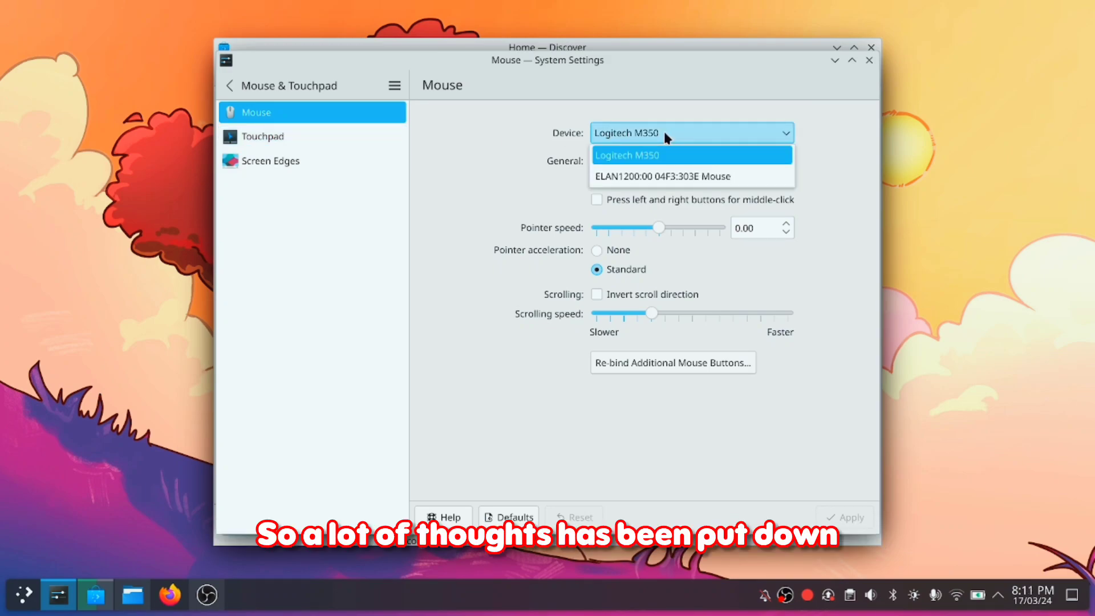
click(494, 143)
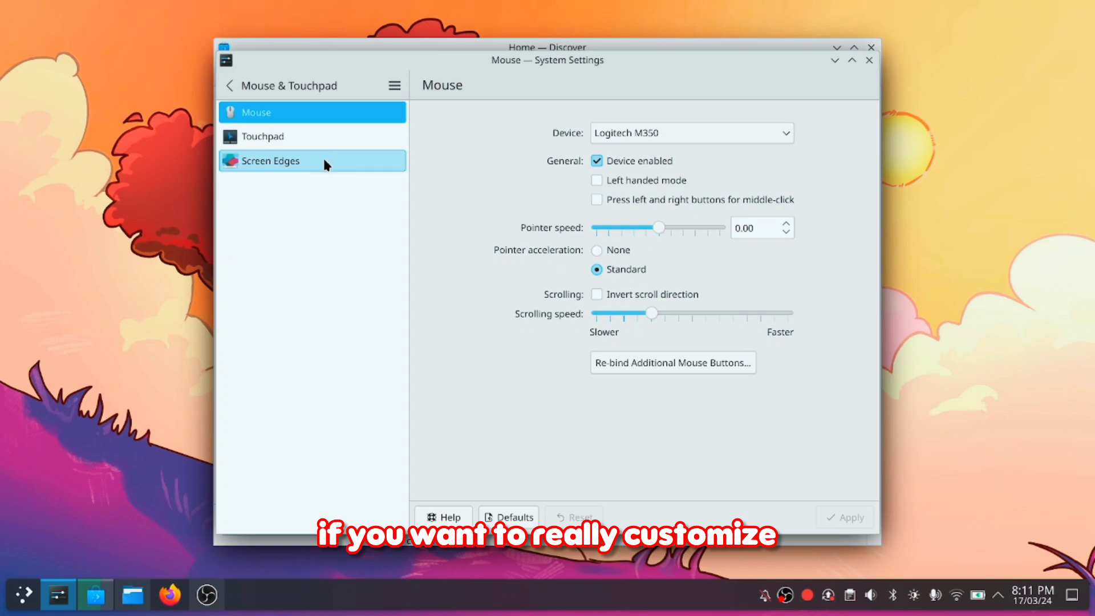
click(322, 140)
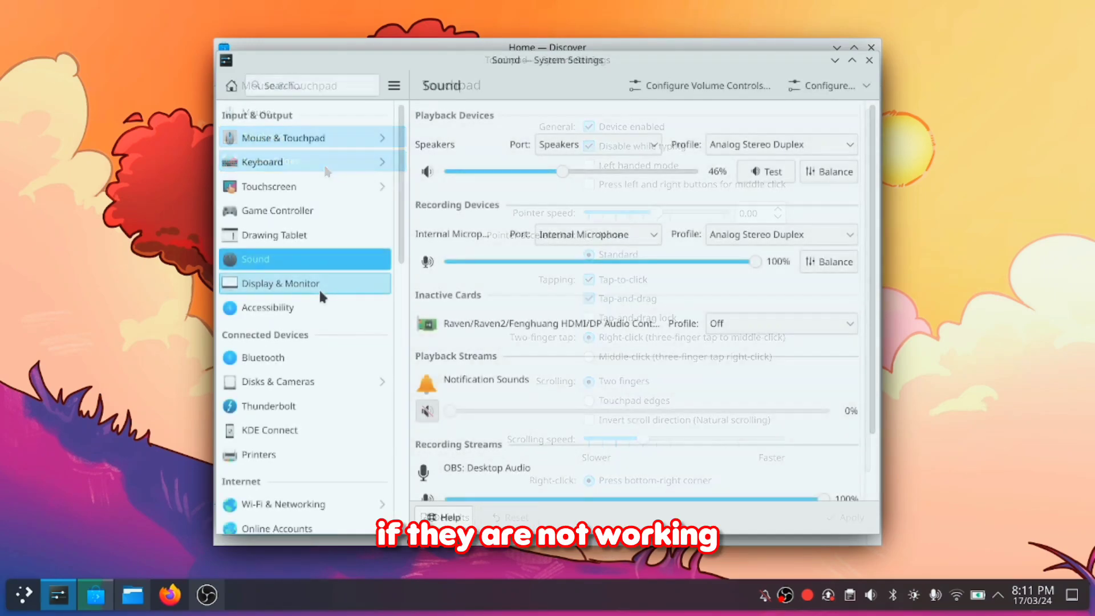
- View the Display & Monitor configuration and the KDE Connect page in System Settings
click(320, 293)
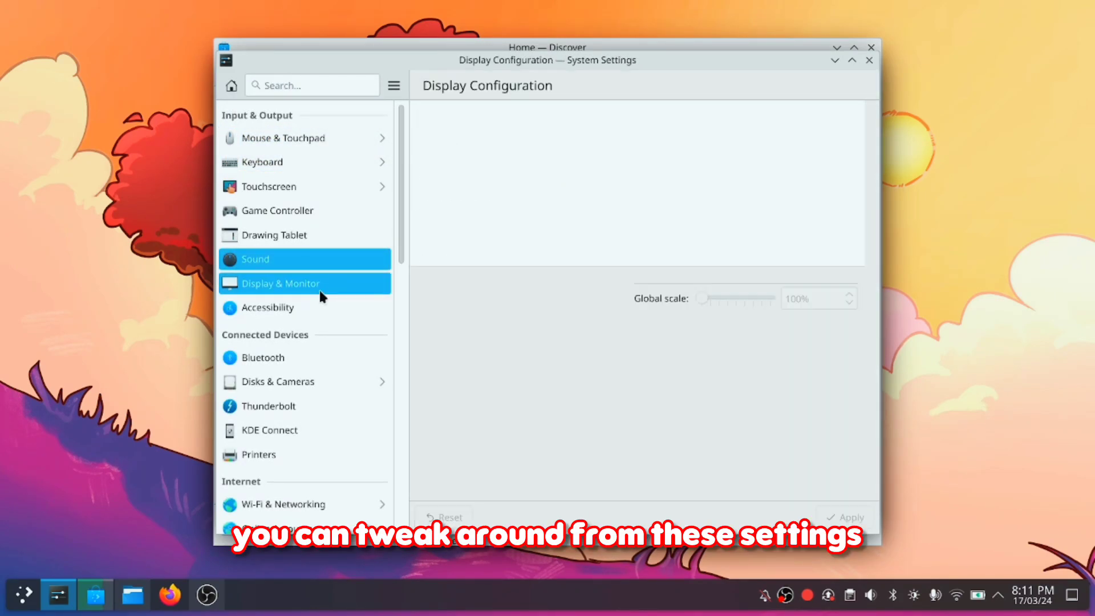
scroll(322, 295, down, 2)
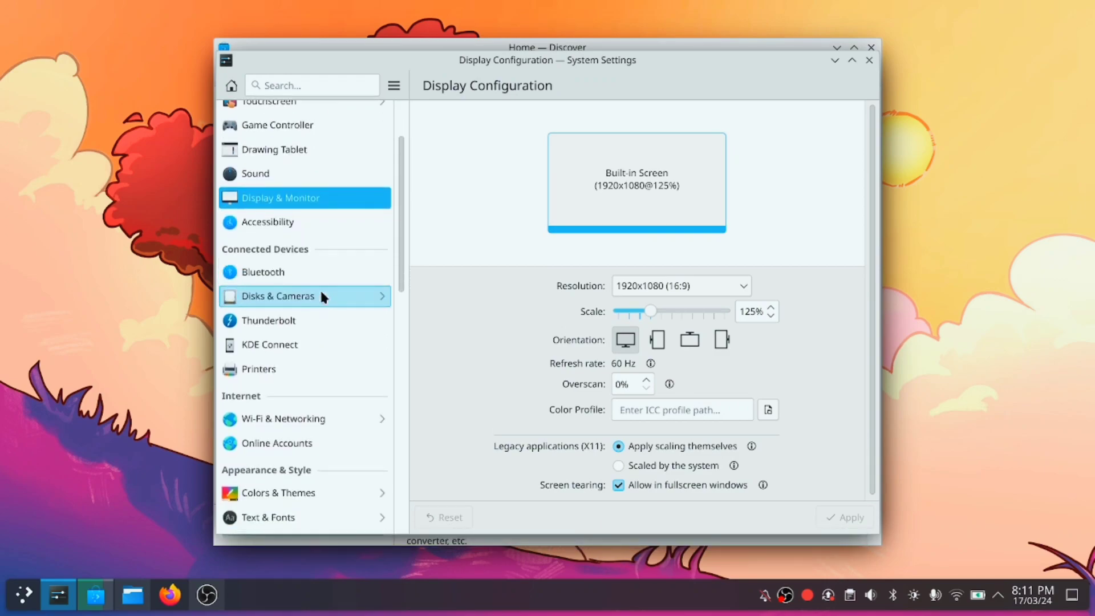
scroll(321, 290, down, 1)
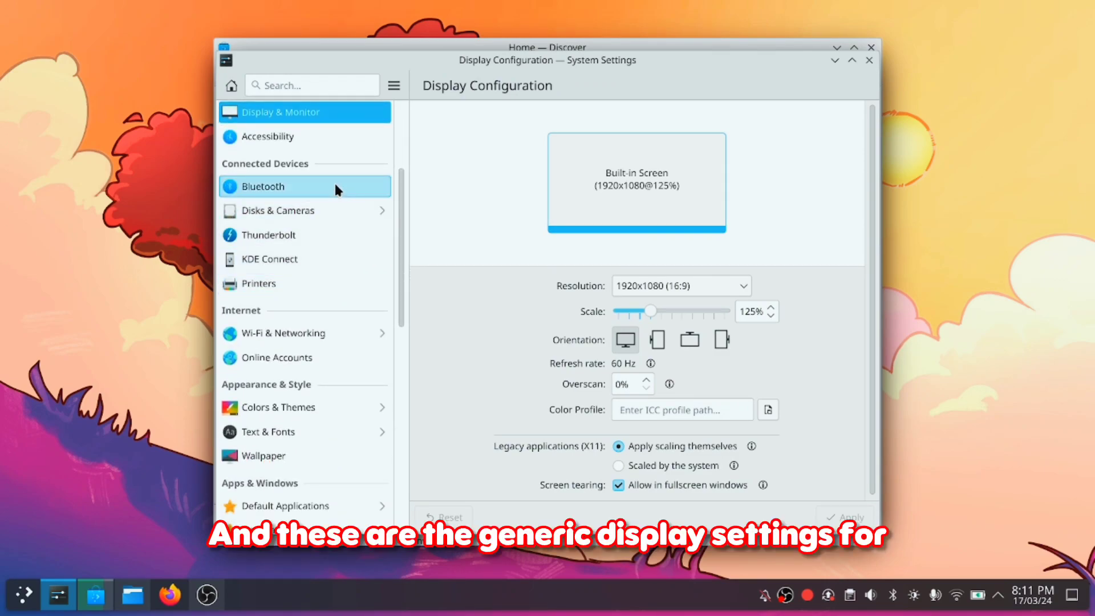
click(331, 261)
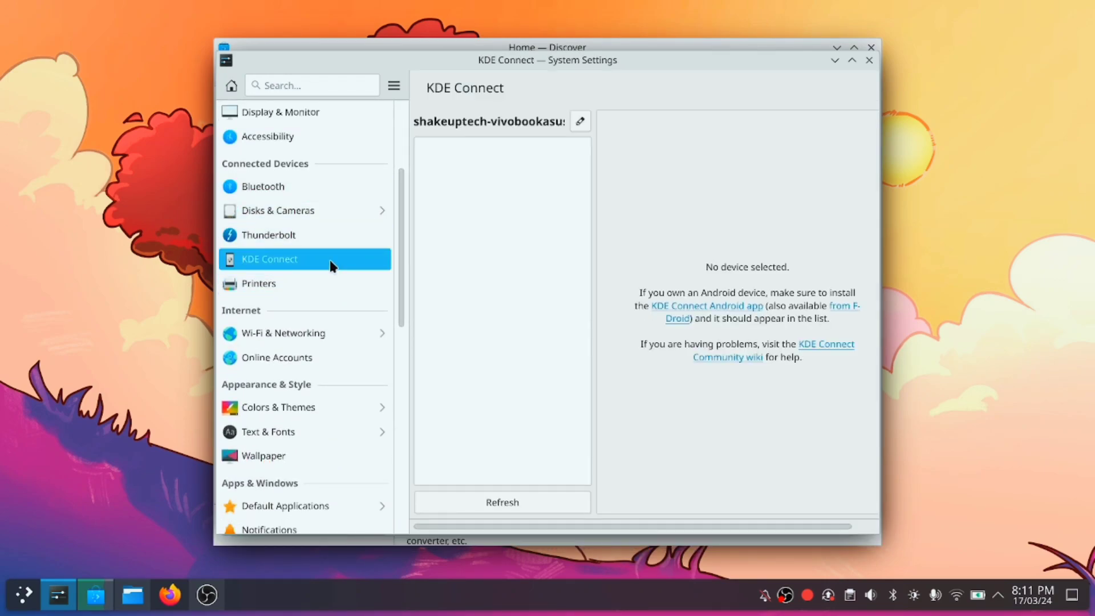
scroll(330, 264, down, 1)
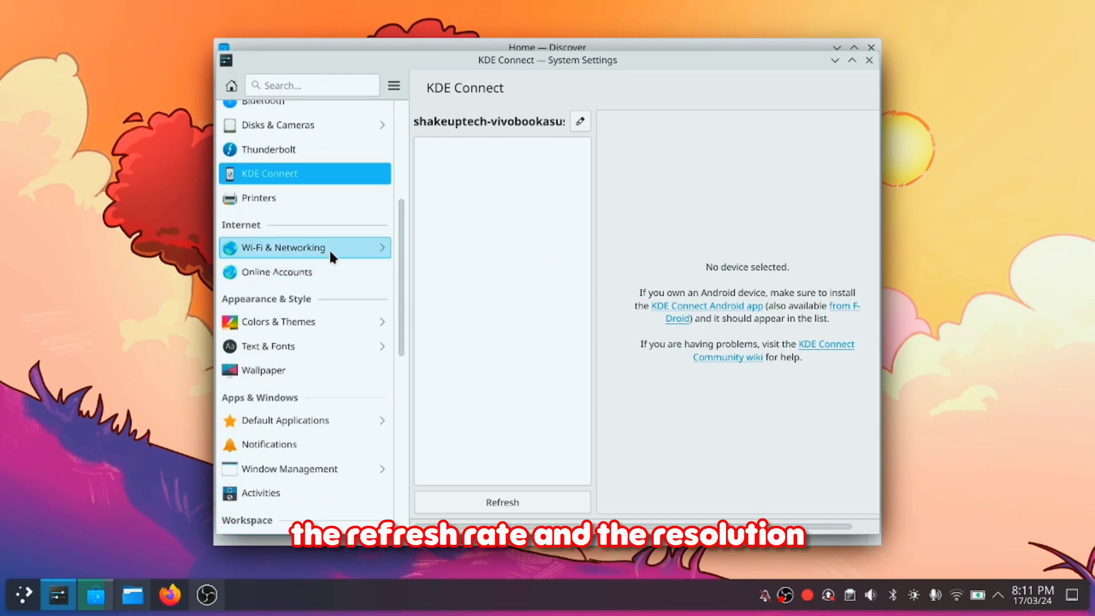
- View the Online Accounts page and its Add New Account list with the OpenDesktop option
click(330, 248)
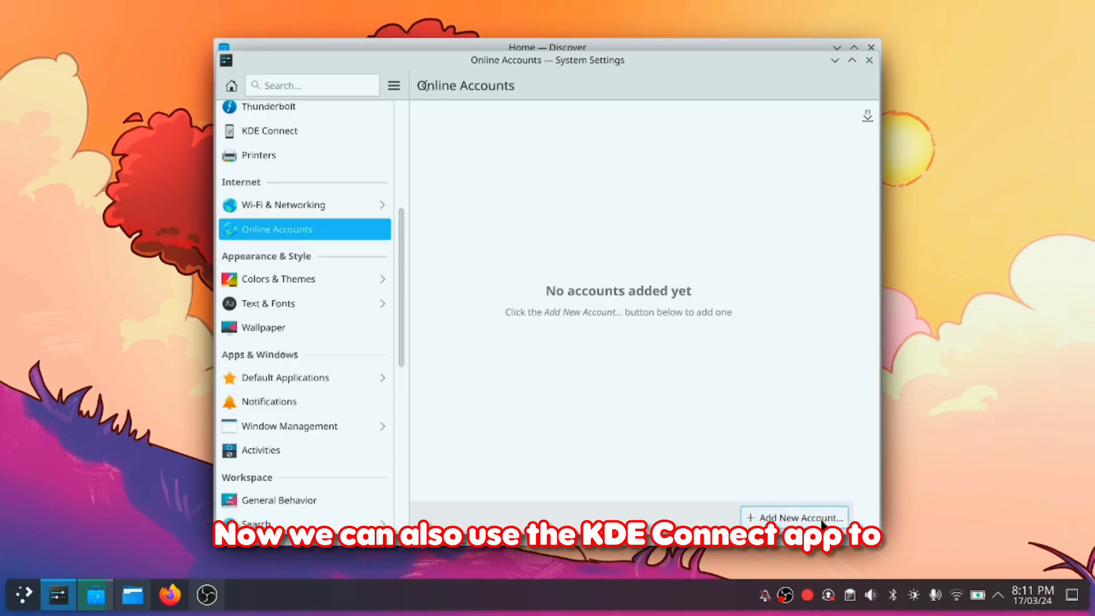
click(819, 522)
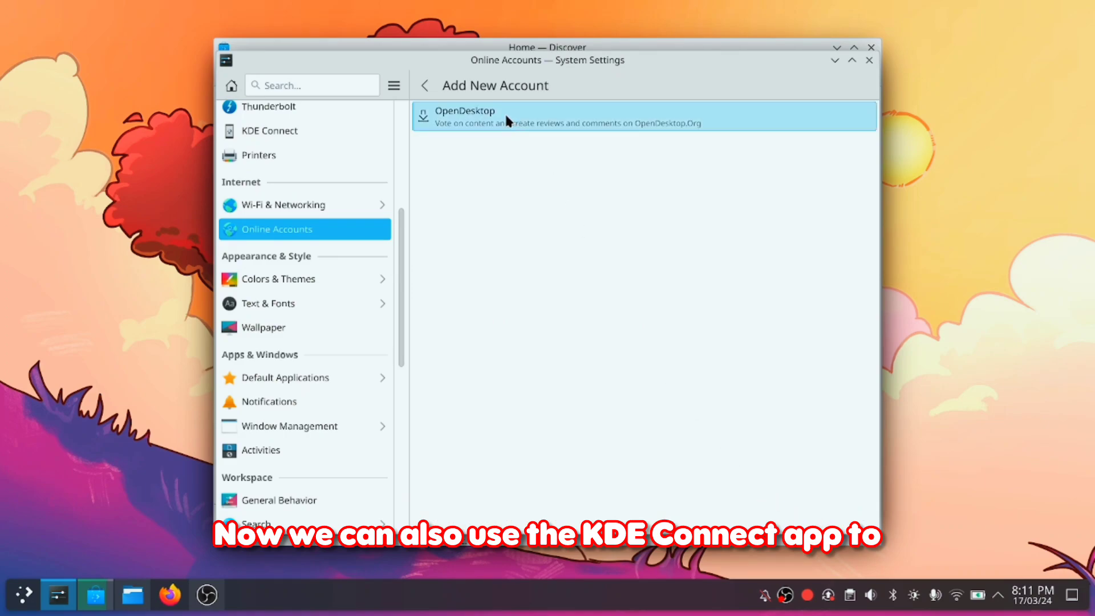
click(566, 124)
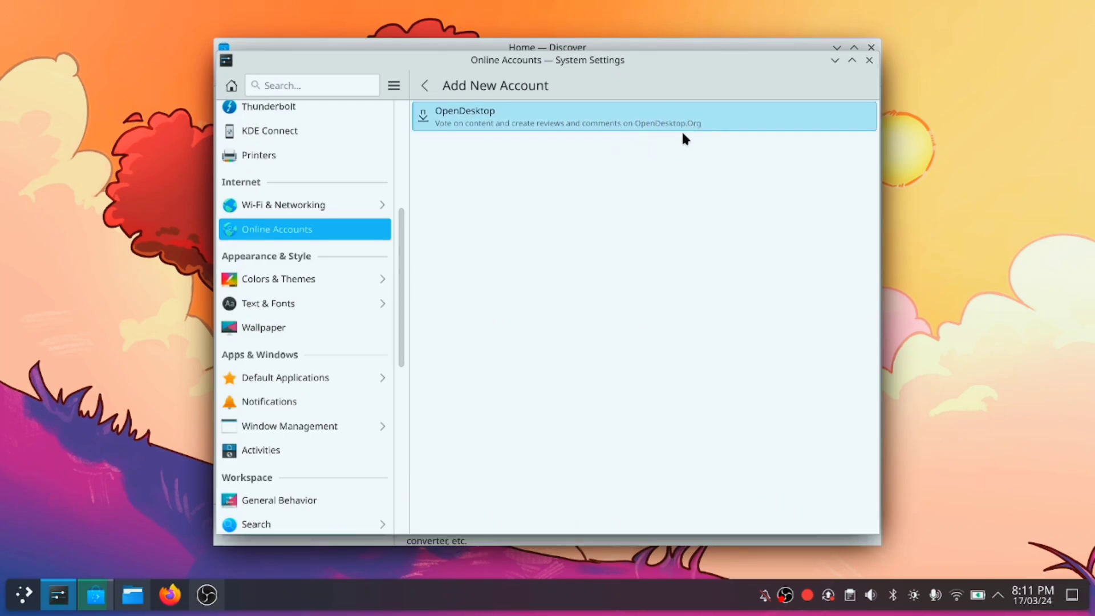
- Apply the Breeze global theme with only its appearance settings, without the desktop and window layout
click(341, 287)
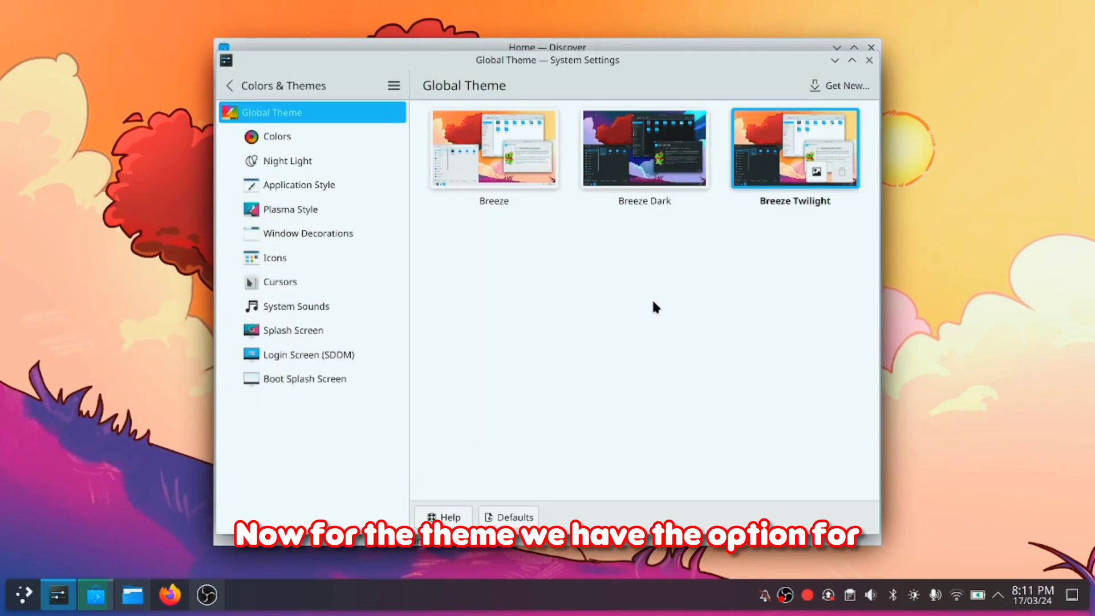
click(521, 153)
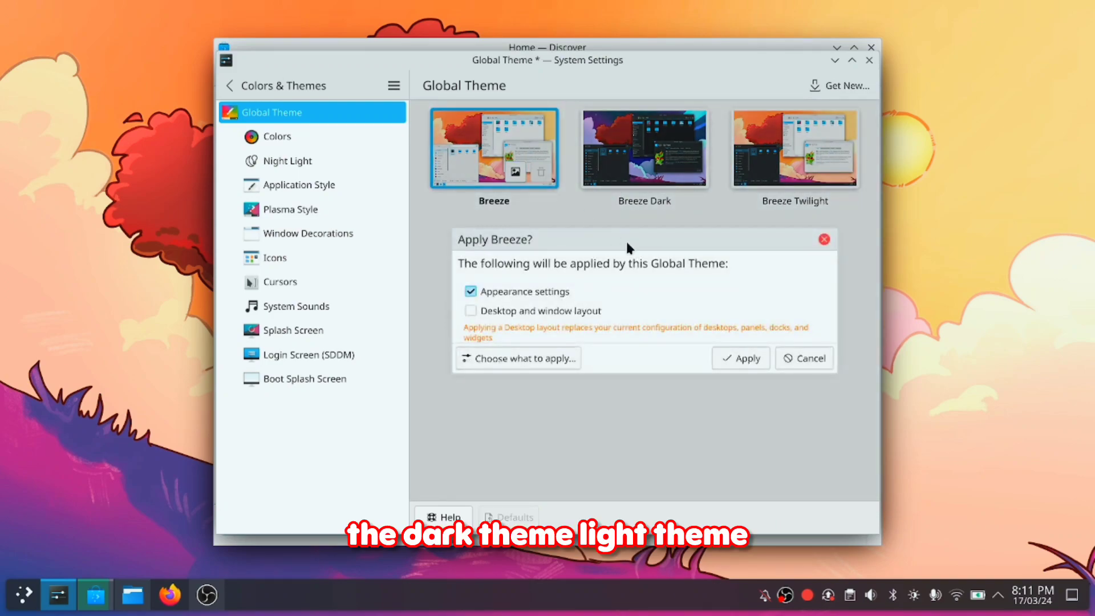
click(743, 359)
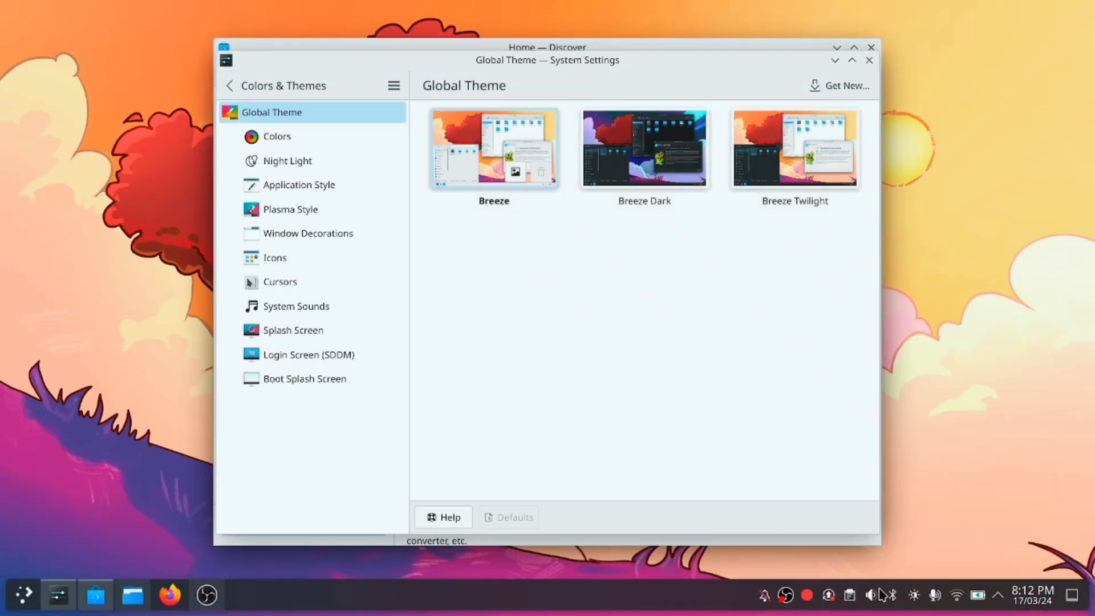
- Check how the application launcher looks under the applied global theme, and close it again
click(24, 595)
click(25, 595)
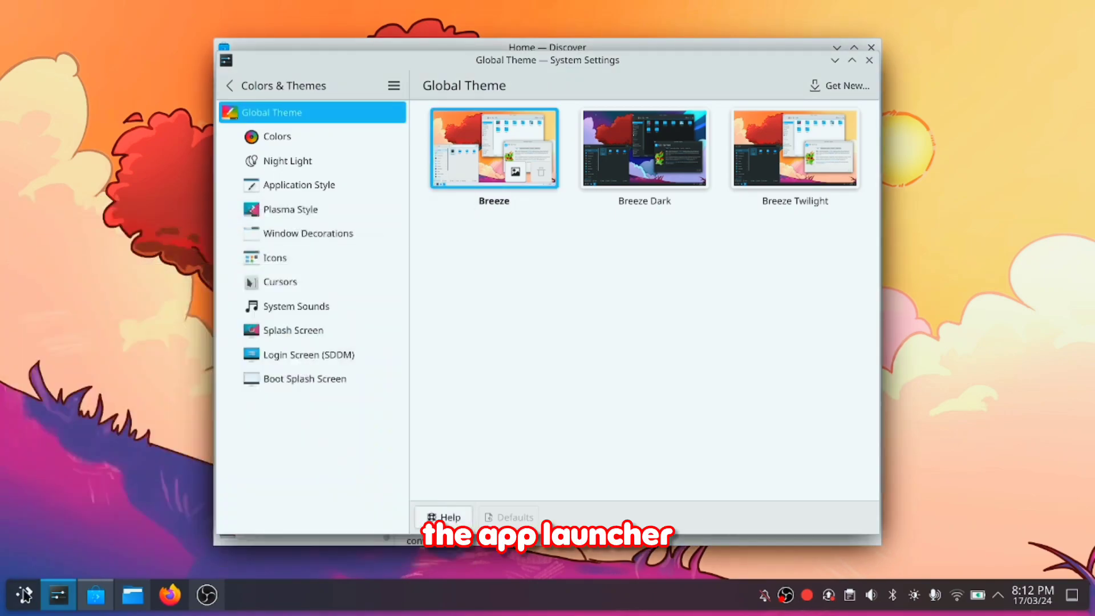
click(24, 595)
click(26, 595)
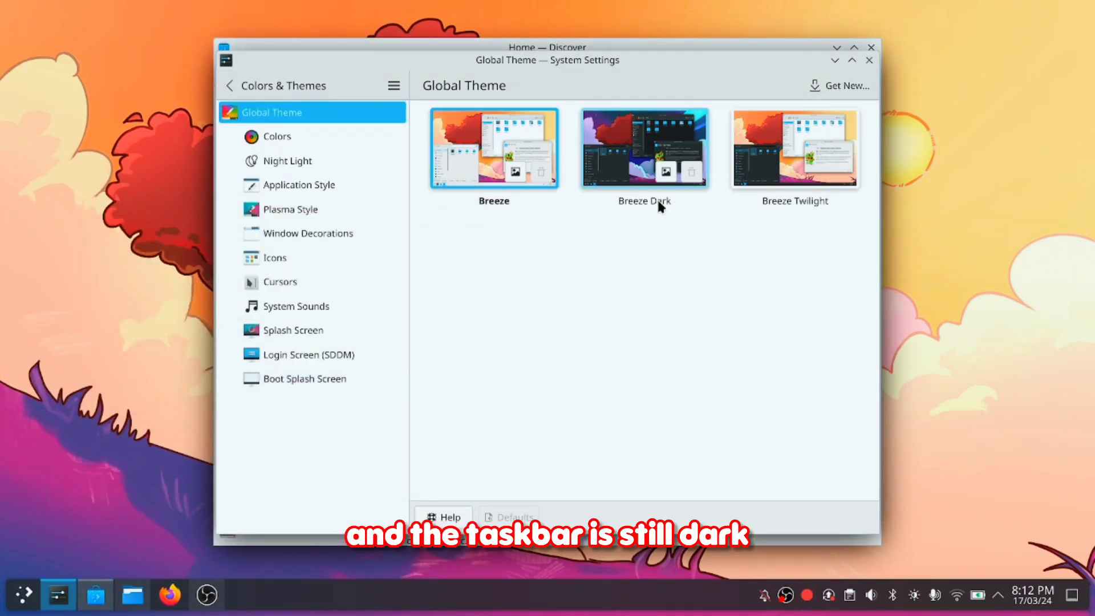
- View the Colors, Night Light, Application Style, Plasma Style, Window Decorations and Icons pages of Colors & Themes
click(339, 136)
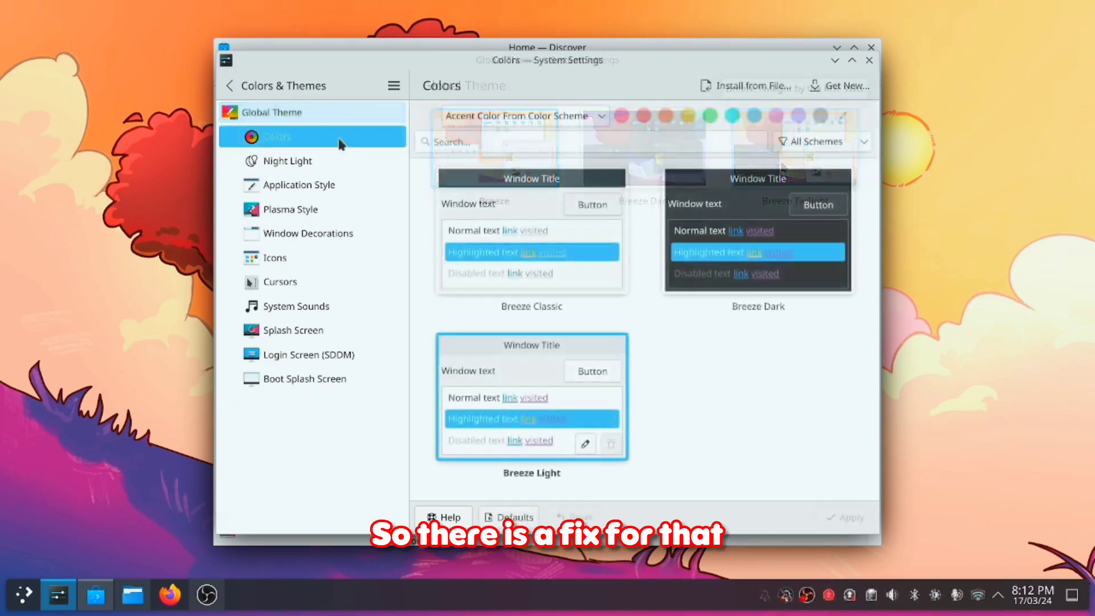
click(348, 170)
click(341, 186)
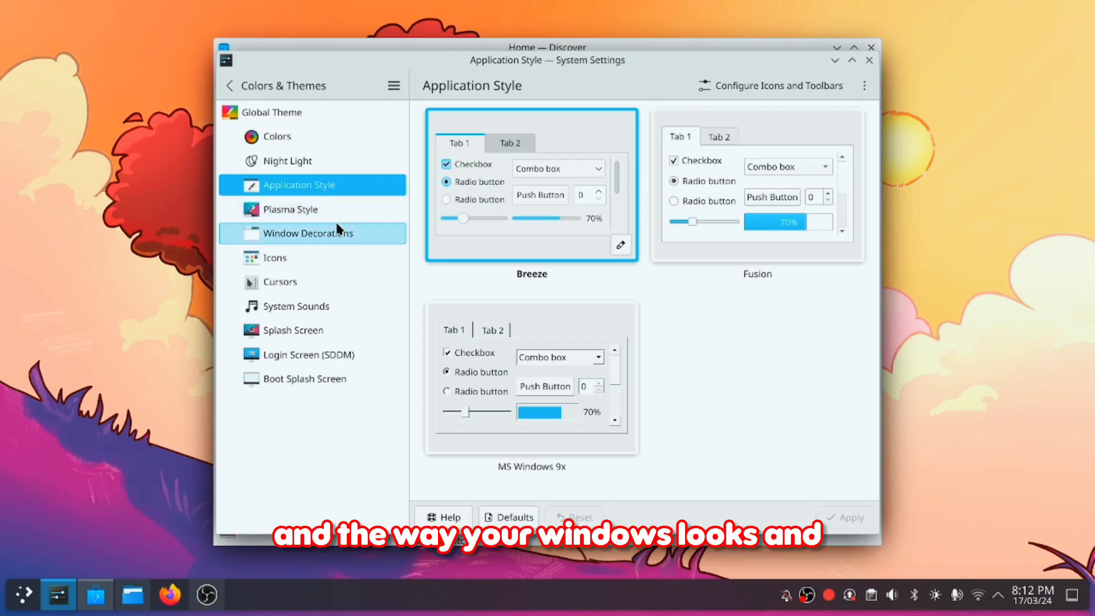
click(335, 212)
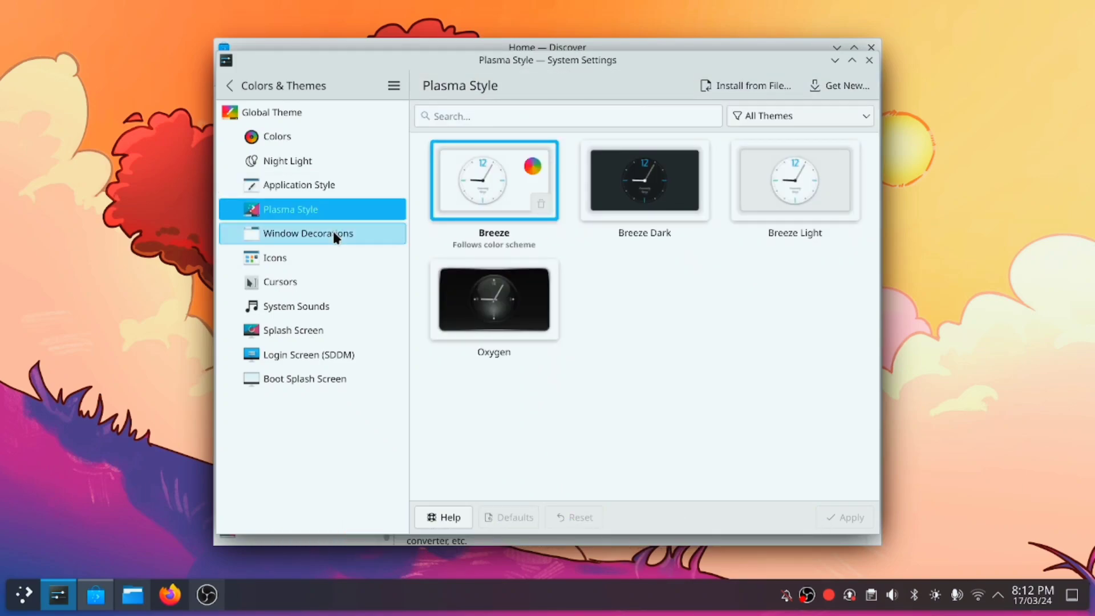
click(334, 233)
click(330, 256)
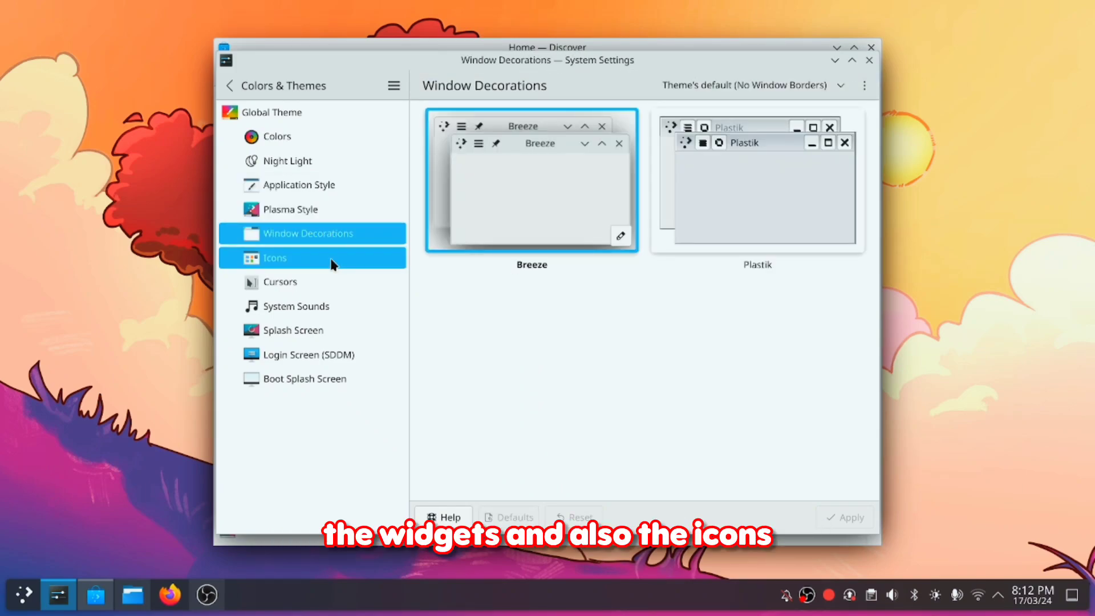
- View the Cursors, System Sounds, Splash Screen, Login Screen (SDDM) and Boot Splash Screen pages
click(331, 281)
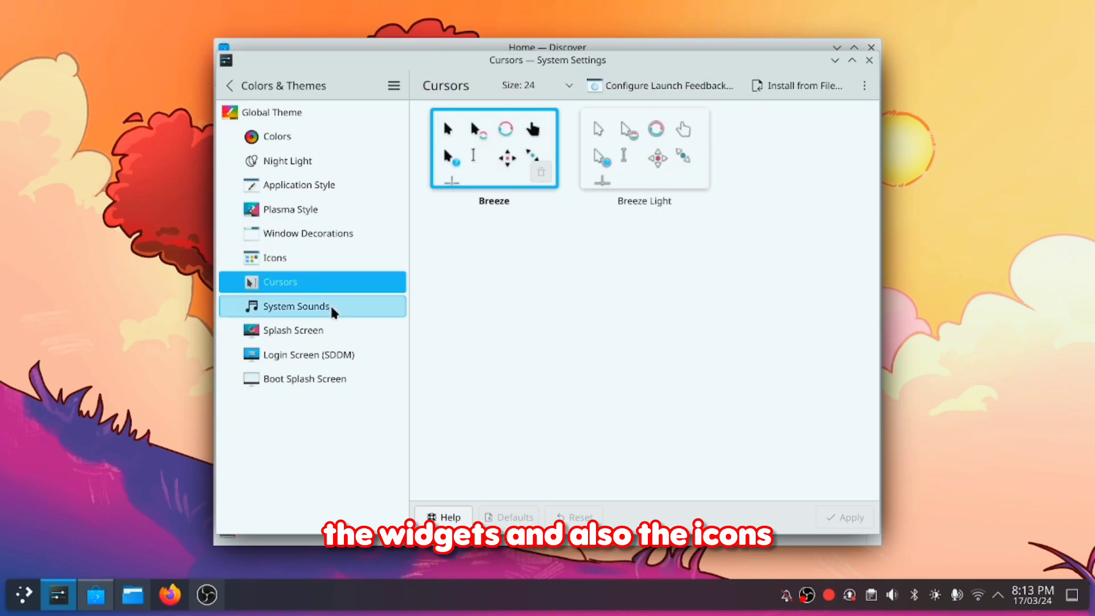
click(330, 306)
click(326, 335)
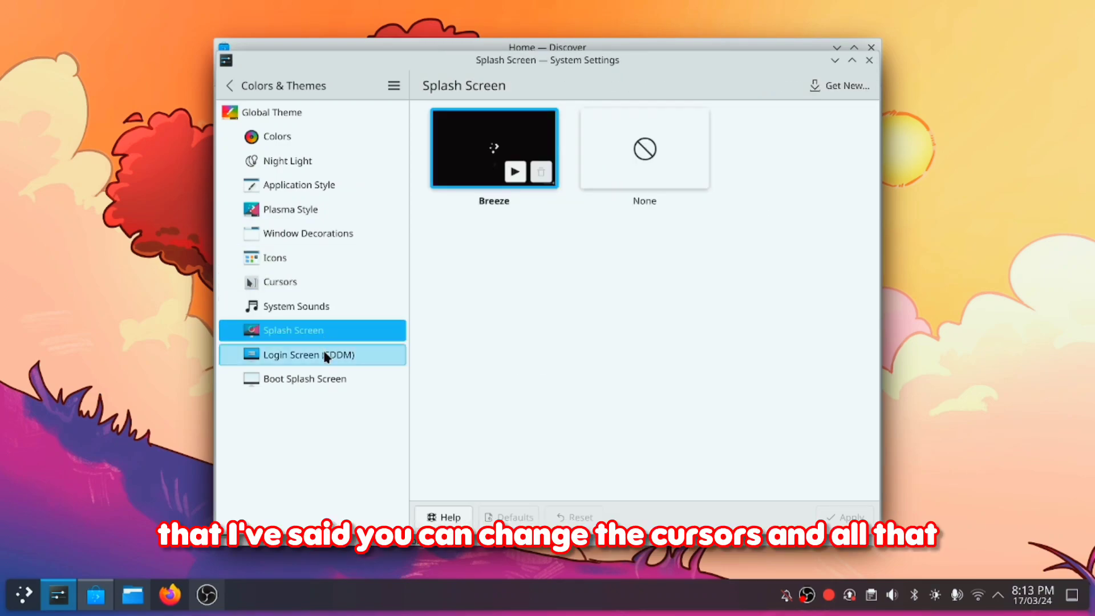
click(326, 355)
click(334, 385)
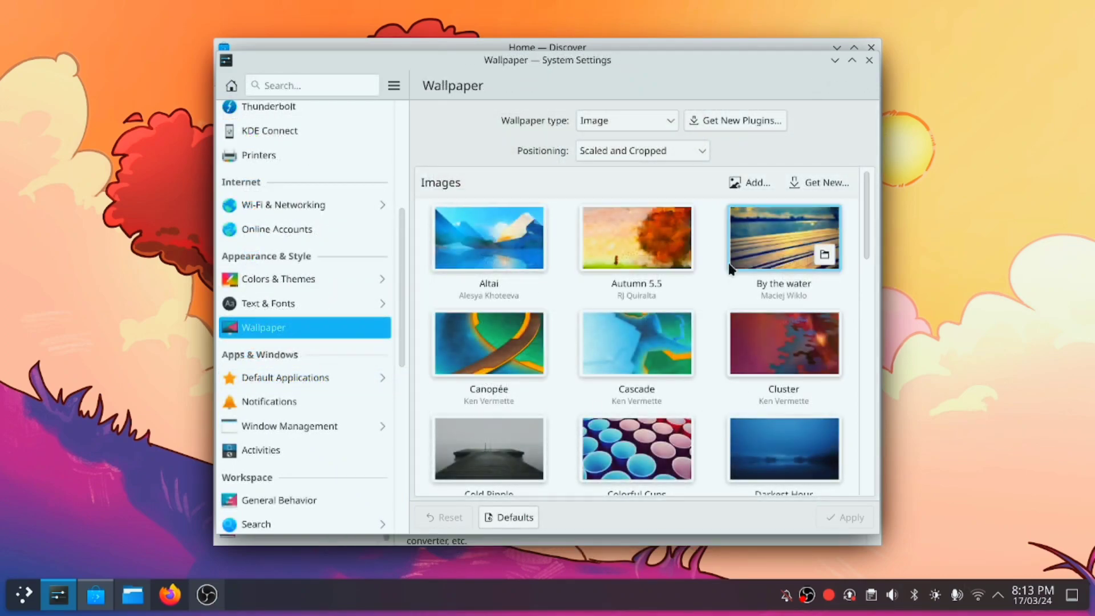
- Browse the wallpaper images and apply Patak as the desktop wallpaper
scroll(713, 313, down, 10)
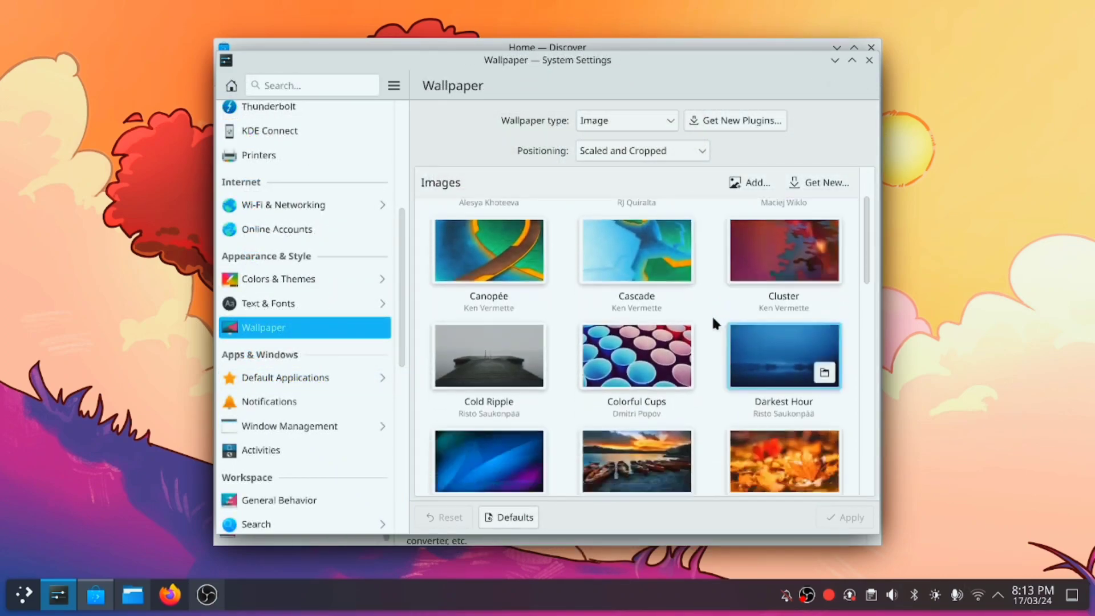
scroll(713, 323, down, 4)
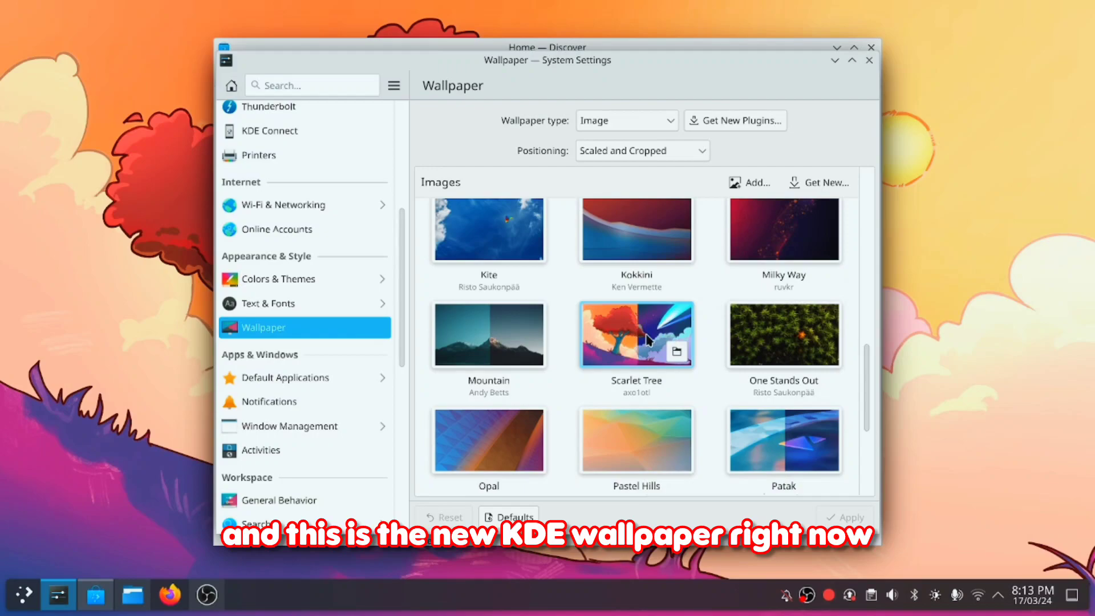
scroll(641, 349, down, 2)
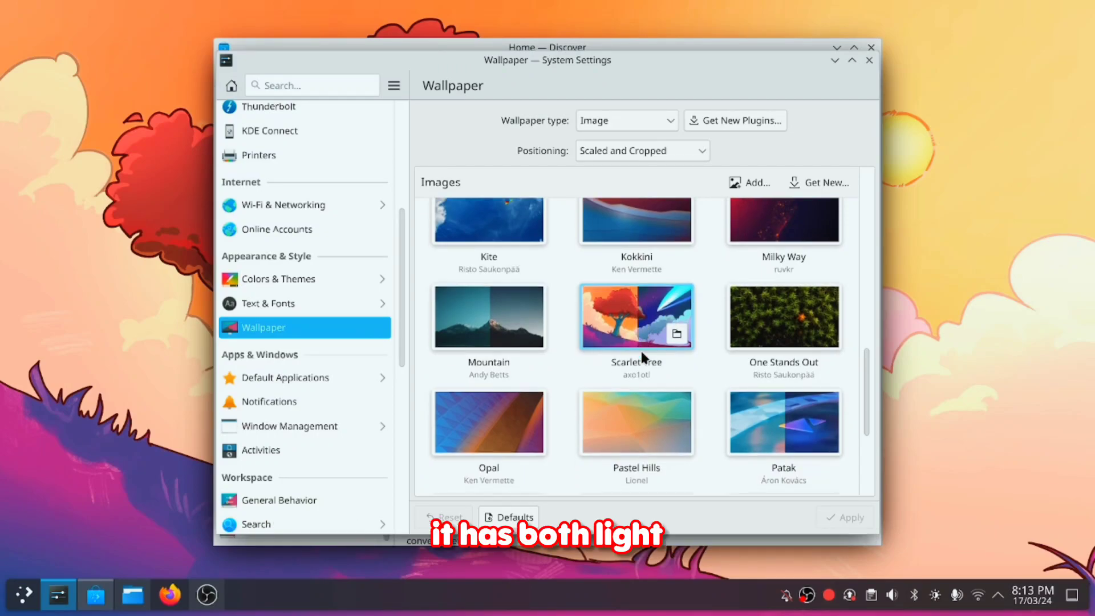
scroll(642, 353, down, 2)
scroll(644, 357, up, 1)
click(784, 268)
click(846, 517)
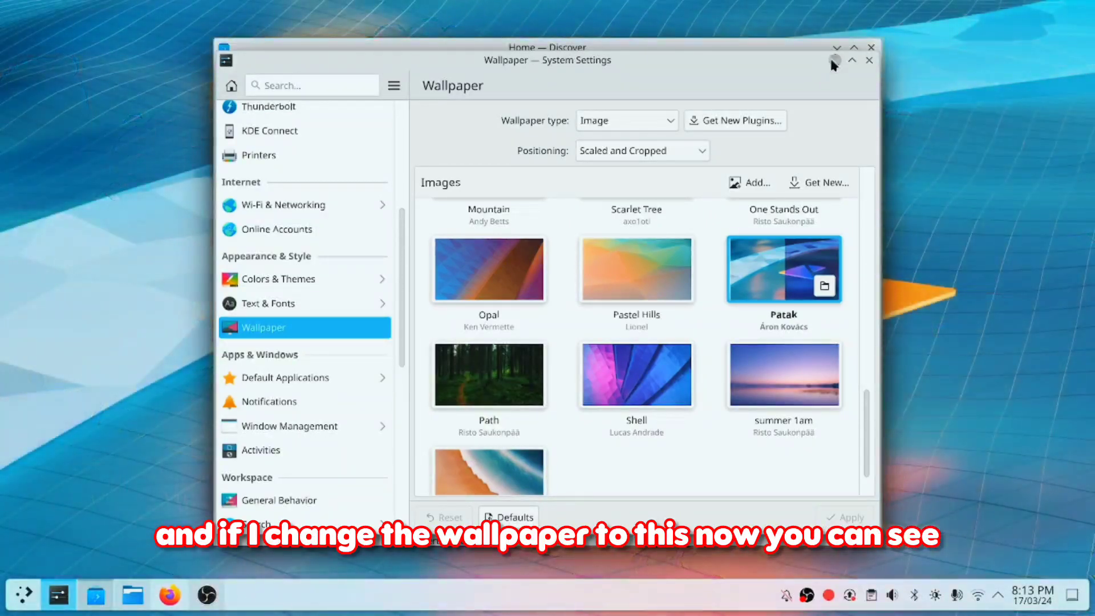
- Minimize the System Settings and Discover windows to show the desktop, and open the application launcher
click(834, 58)
click(835, 50)
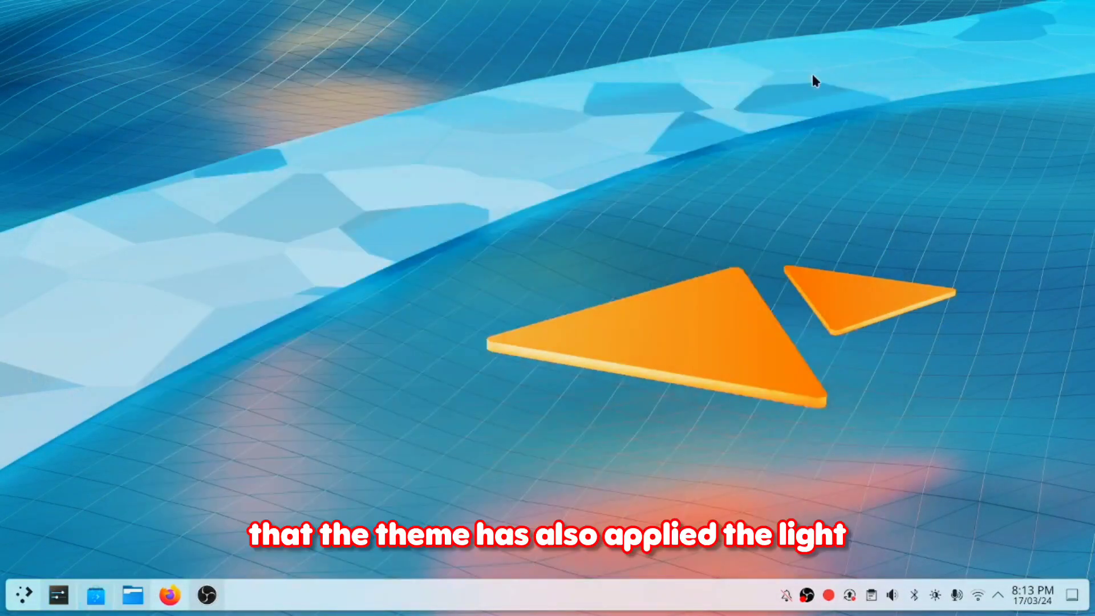
click(12, 600)
click(83, 344)
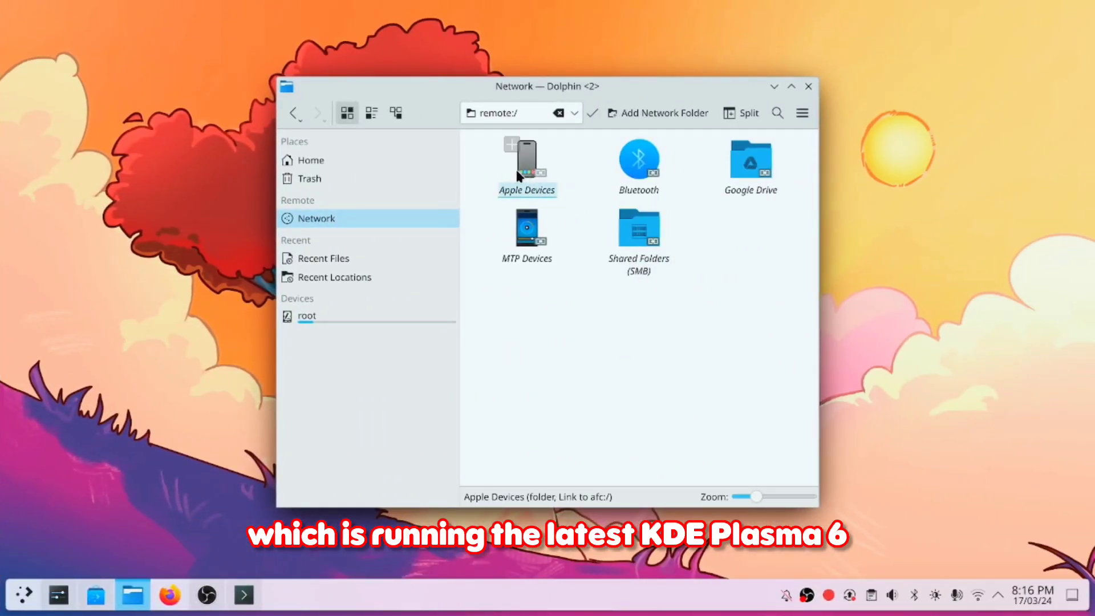
- Inspect the Apple Devices, Google Drive and MTP Devices entries in Dolphin's Network location
click(520, 159)
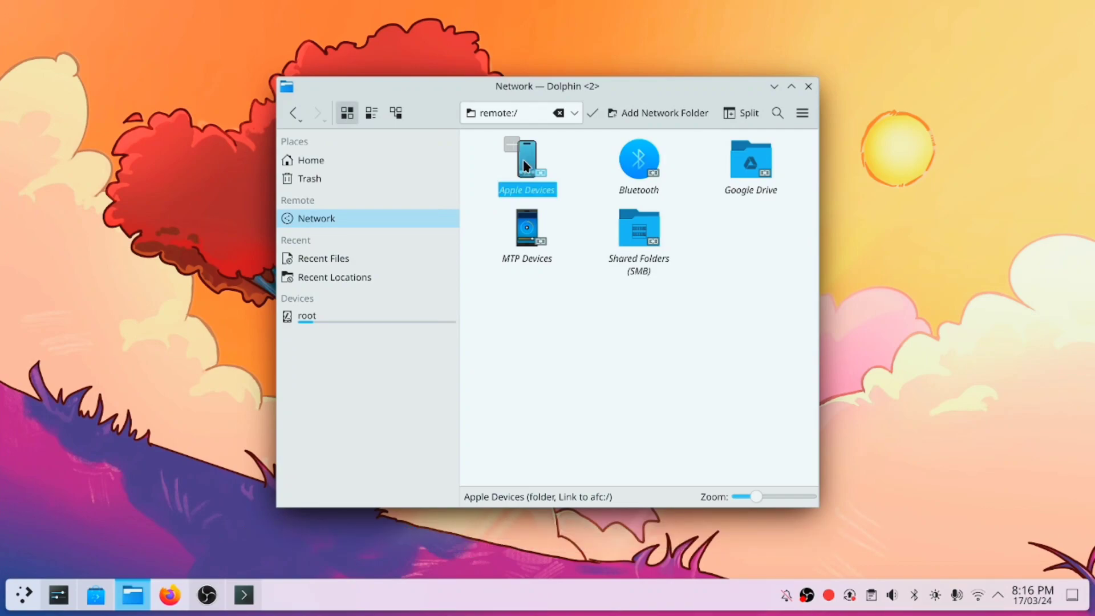
click(736, 170)
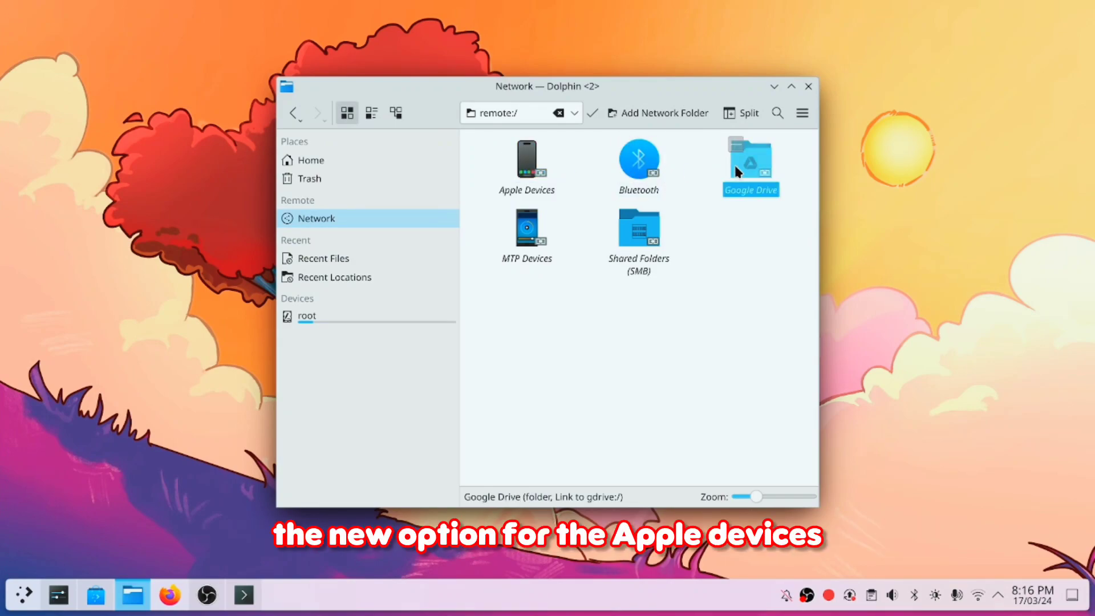
click(539, 212)
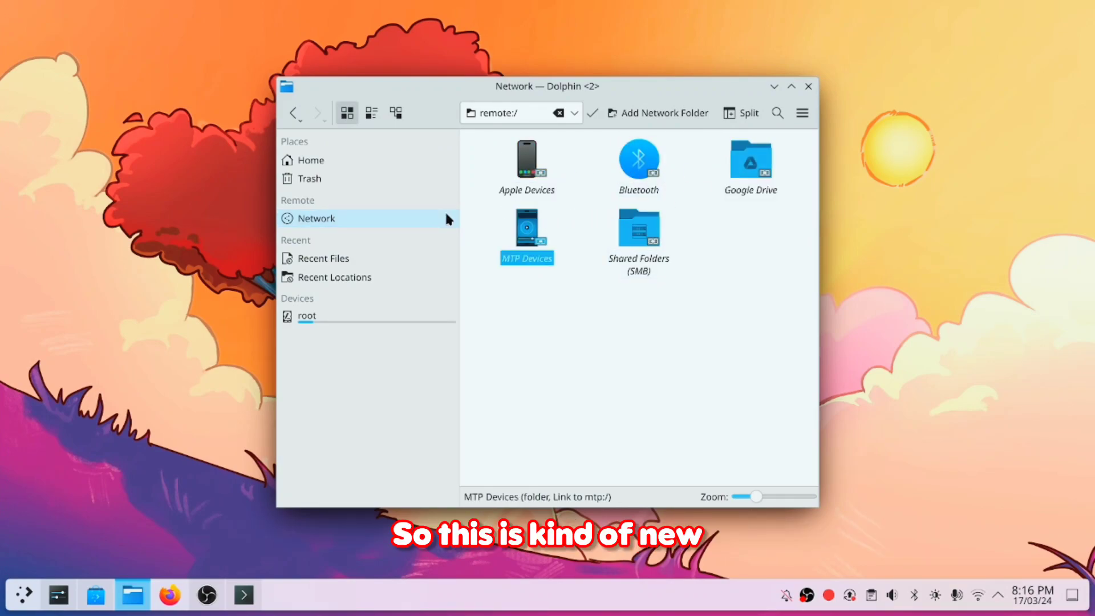
- Show the Home folder in Dolphin and split the view into two panes
click(371, 160)
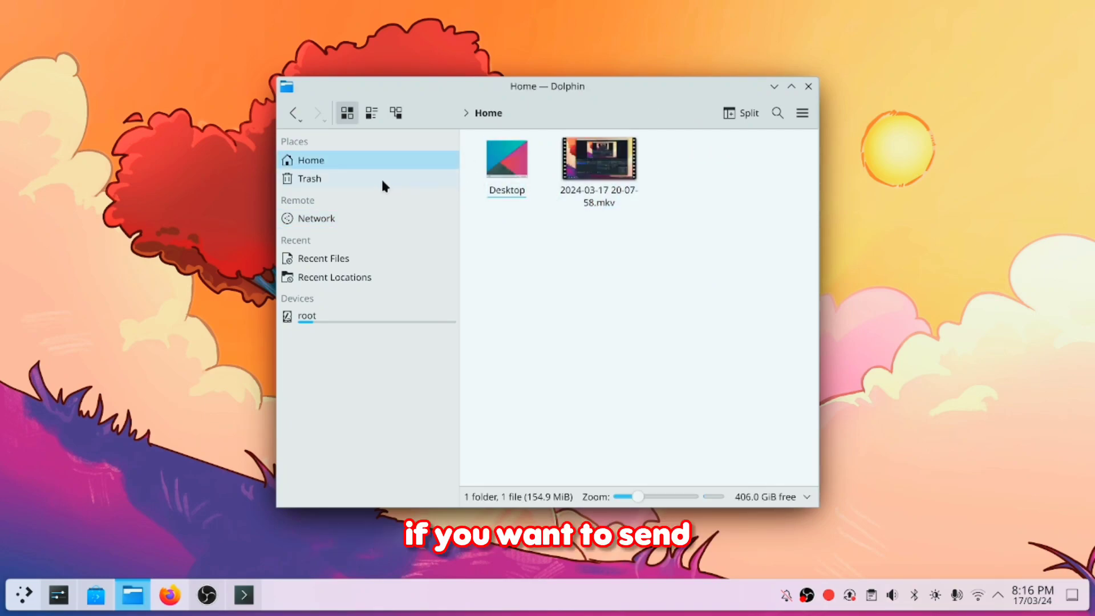
click(751, 120)
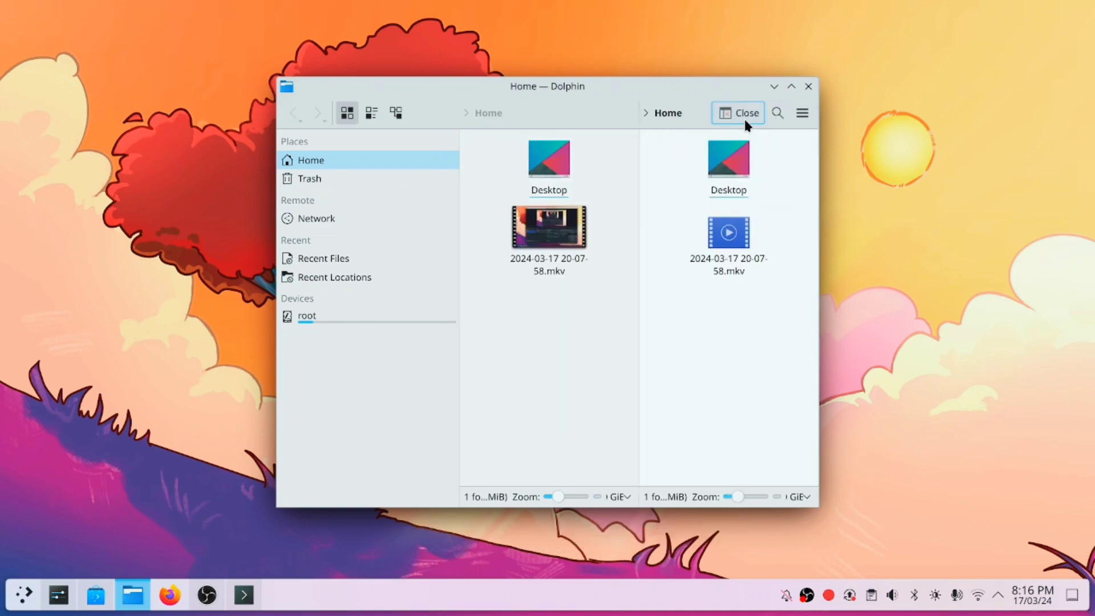
- Look through Dolphin's creation, sorting and panel options, and open the Dolphin configuration dialog
click(809, 118)
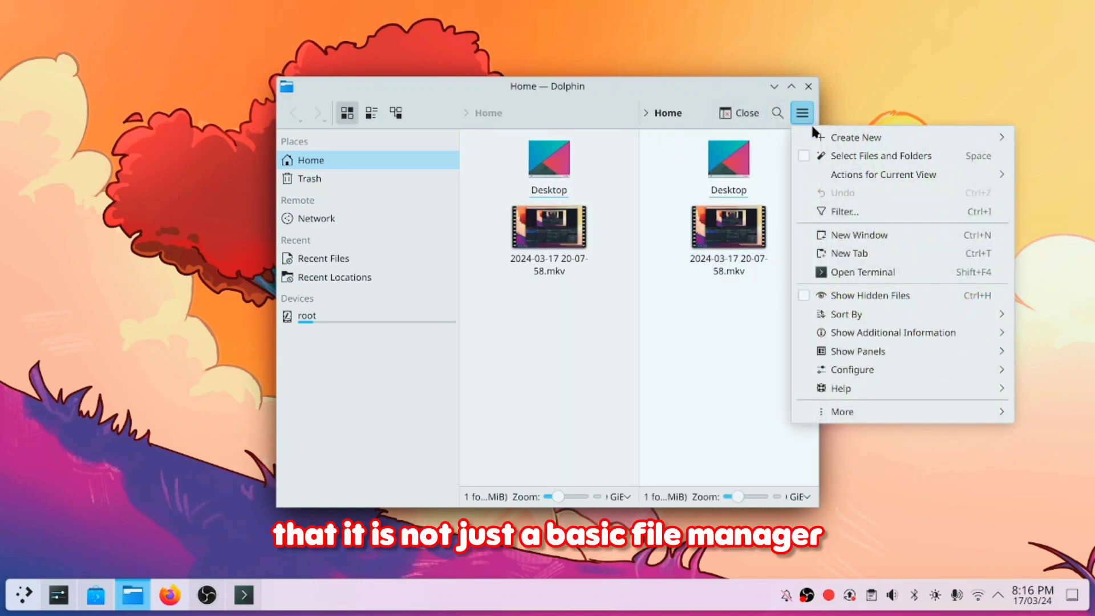
mouse_move(842, 141)
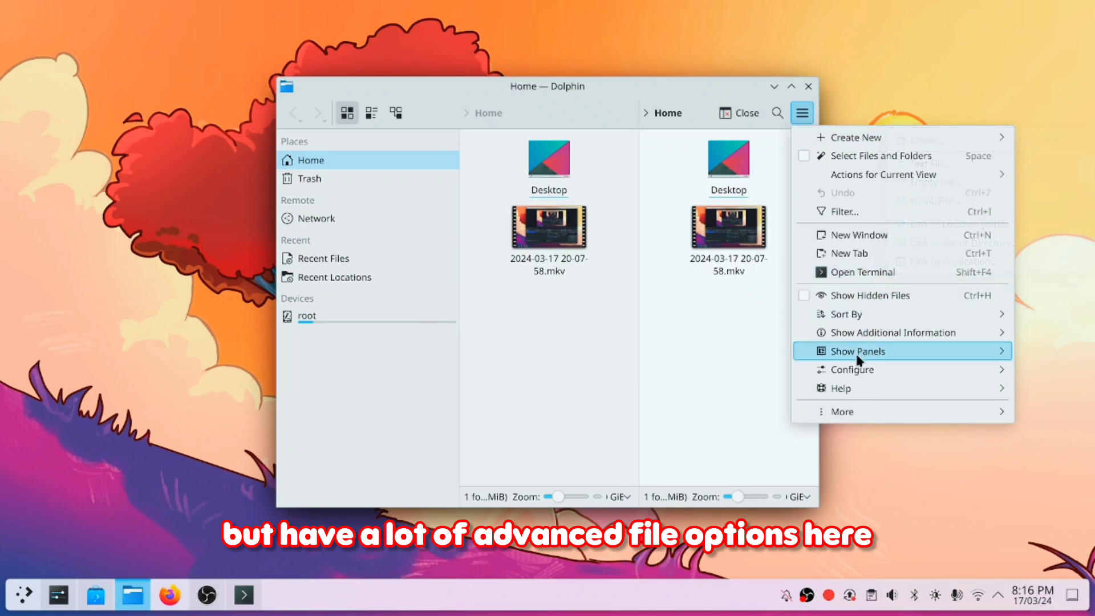
mouse_move(859, 350)
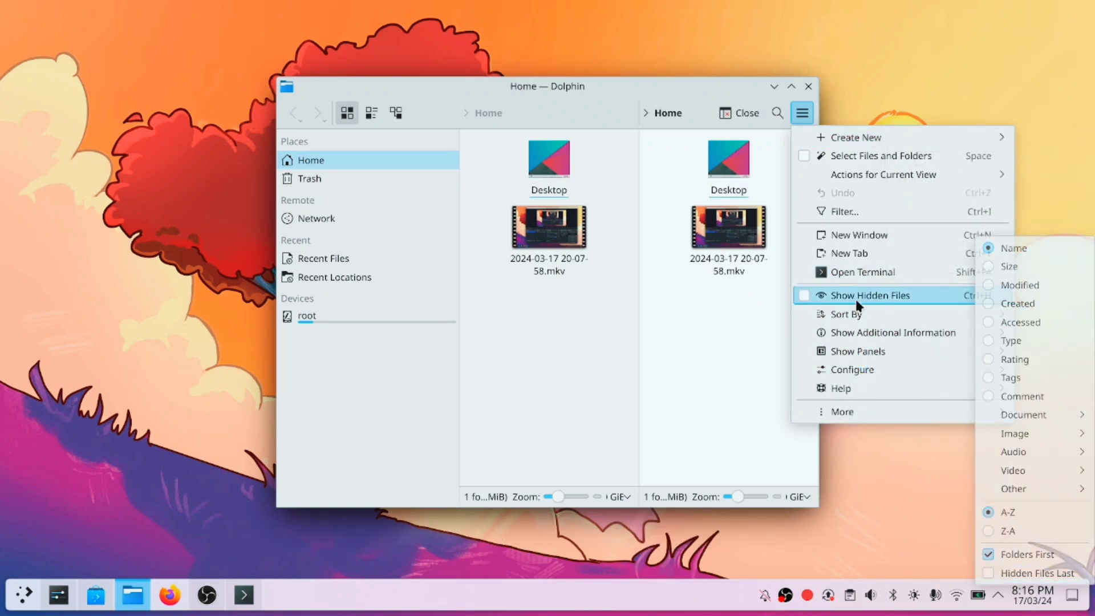
mouse_move(864, 370)
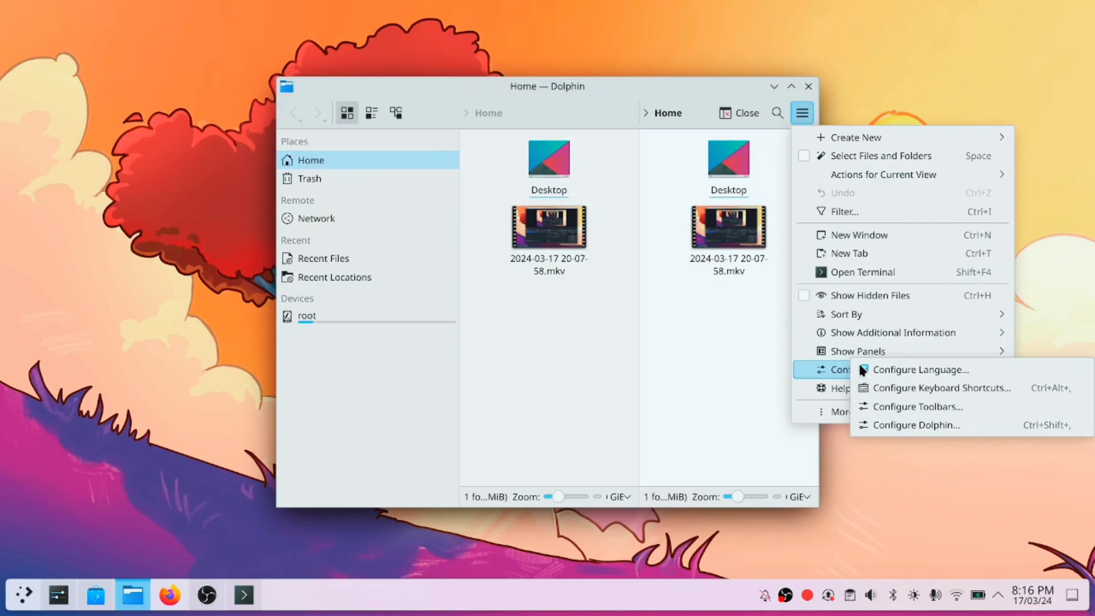
click(881, 424)
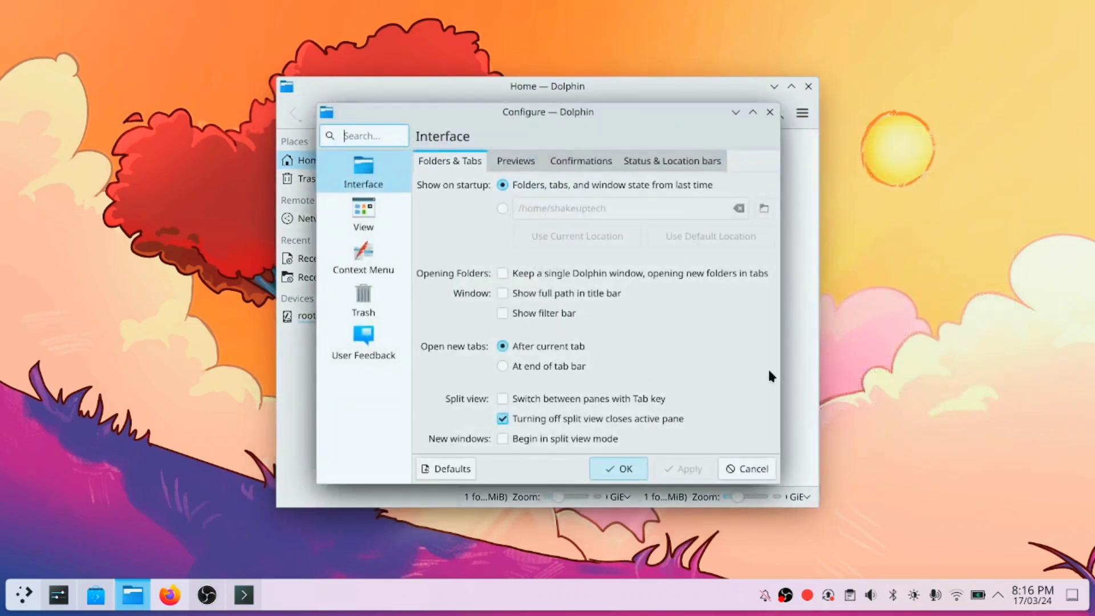
- Review the View, Context Menu and Trash settings plus the Interface previews and confirmations, and close the configuration dialog
click(371, 225)
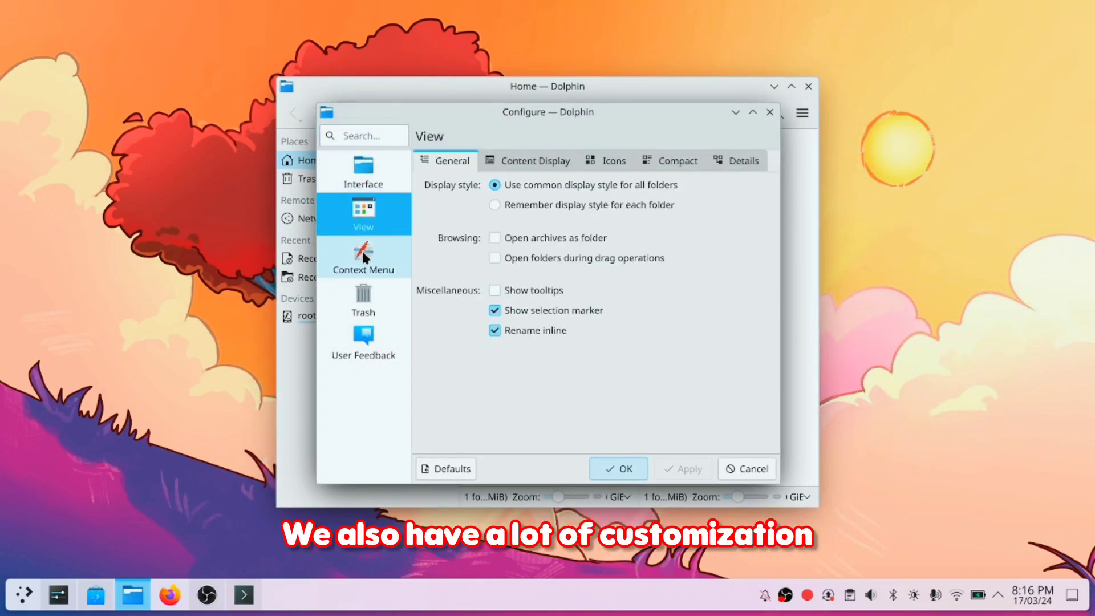
click(363, 260)
key(Down)
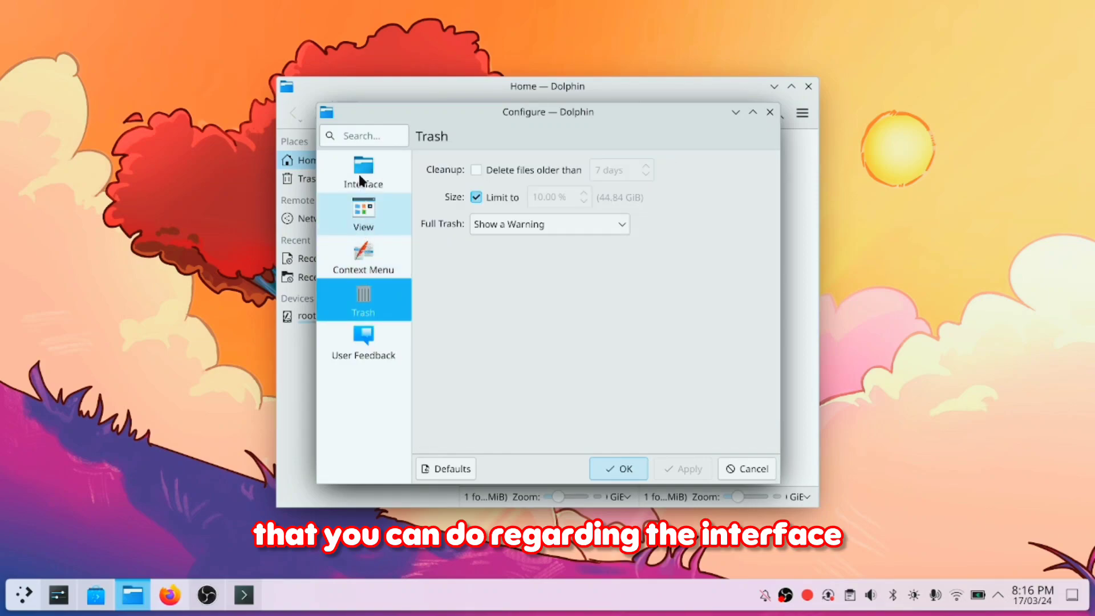
click(361, 187)
click(522, 161)
click(605, 159)
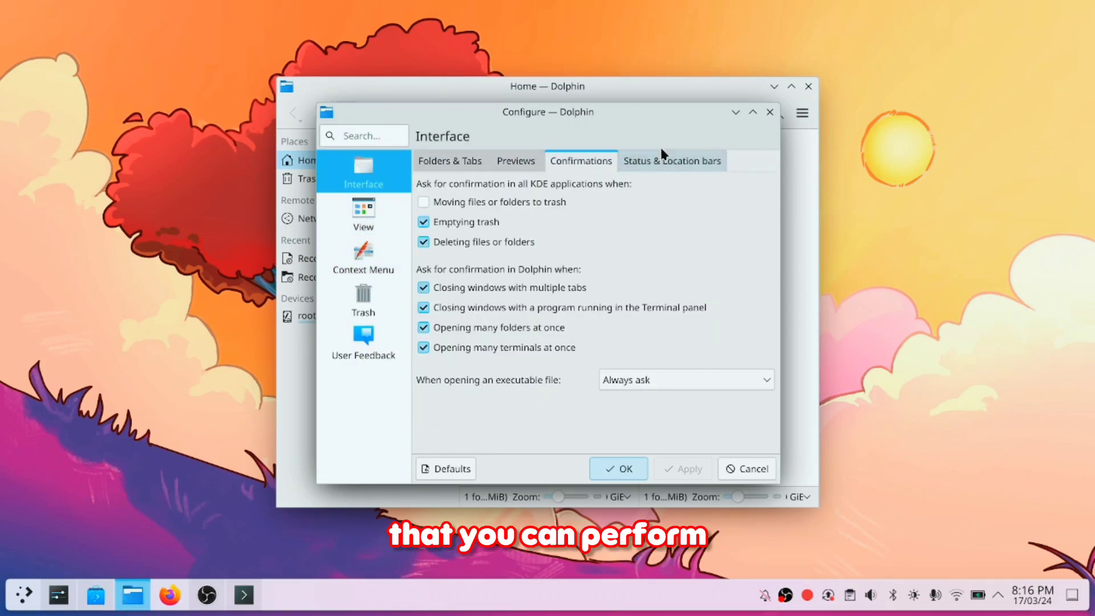
click(769, 112)
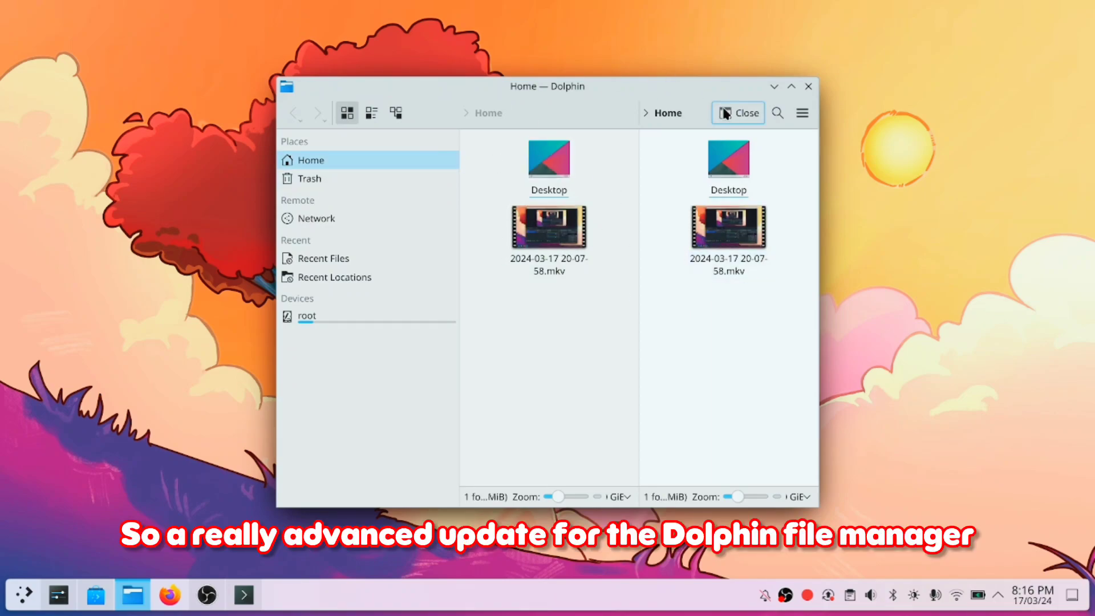
- Close Dolphin and look through the application launcher's System, Utilities, Office, Internet, Graphics and Games categories
click(806, 86)
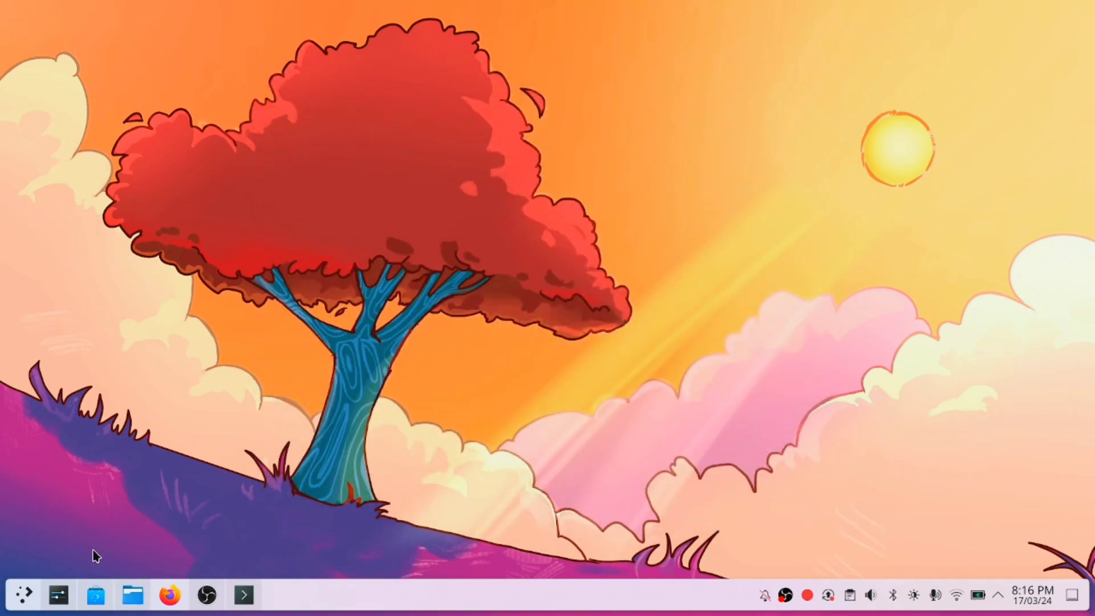
click(24, 596)
click(60, 504)
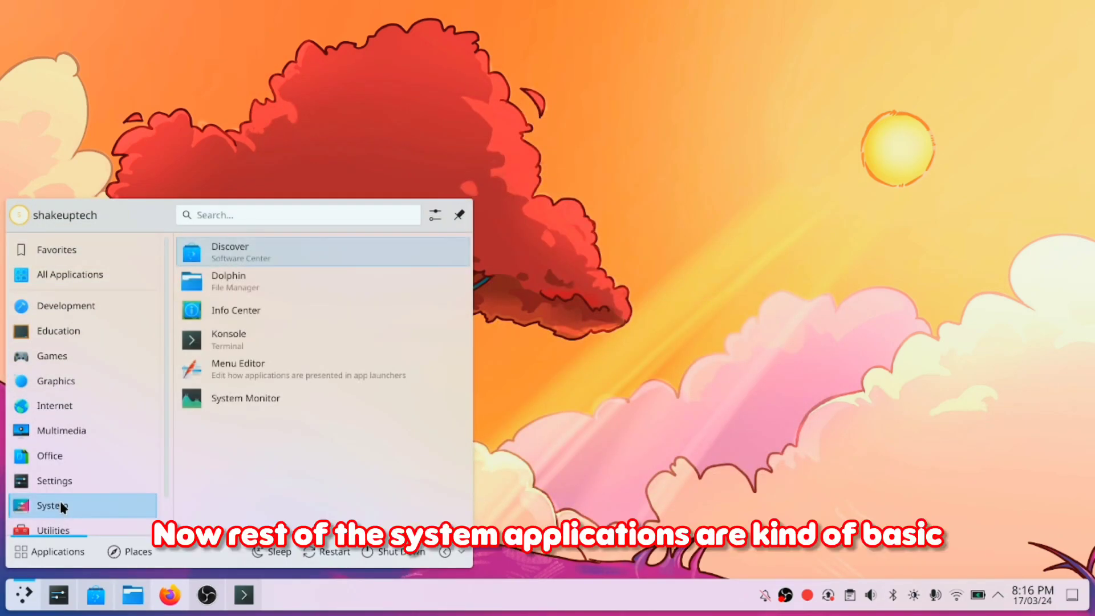
scroll(60, 501, down, 1)
click(64, 491)
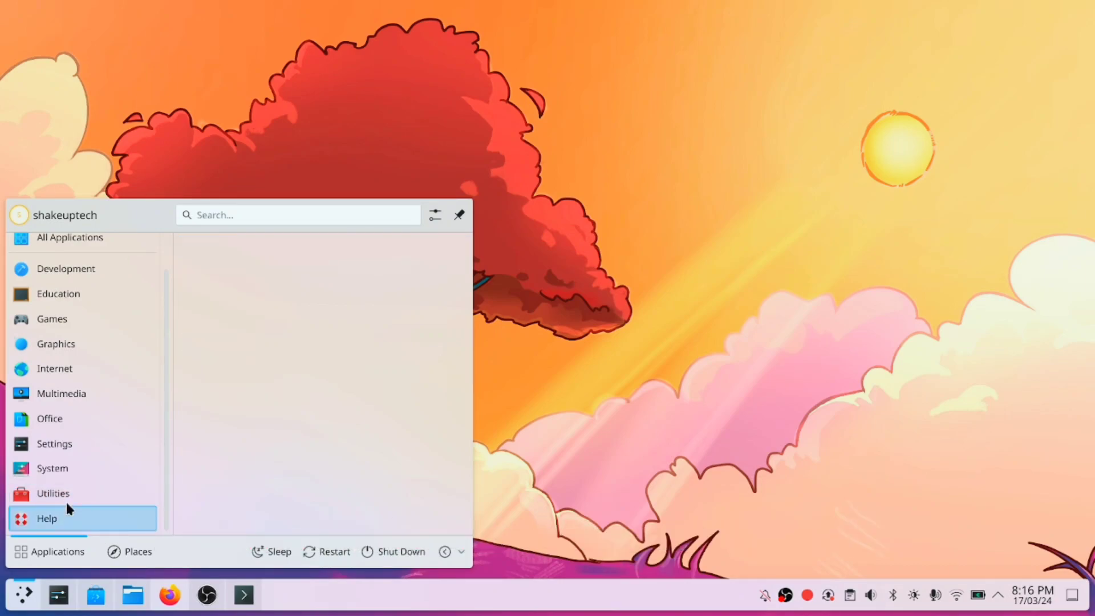
mouse_move(69, 446)
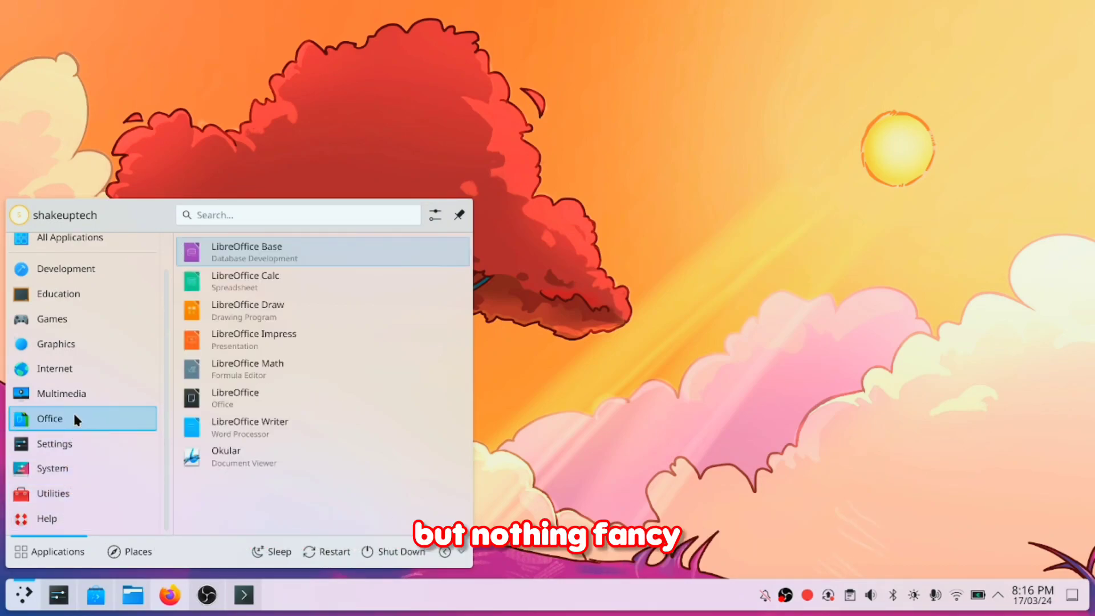
mouse_move(80, 396)
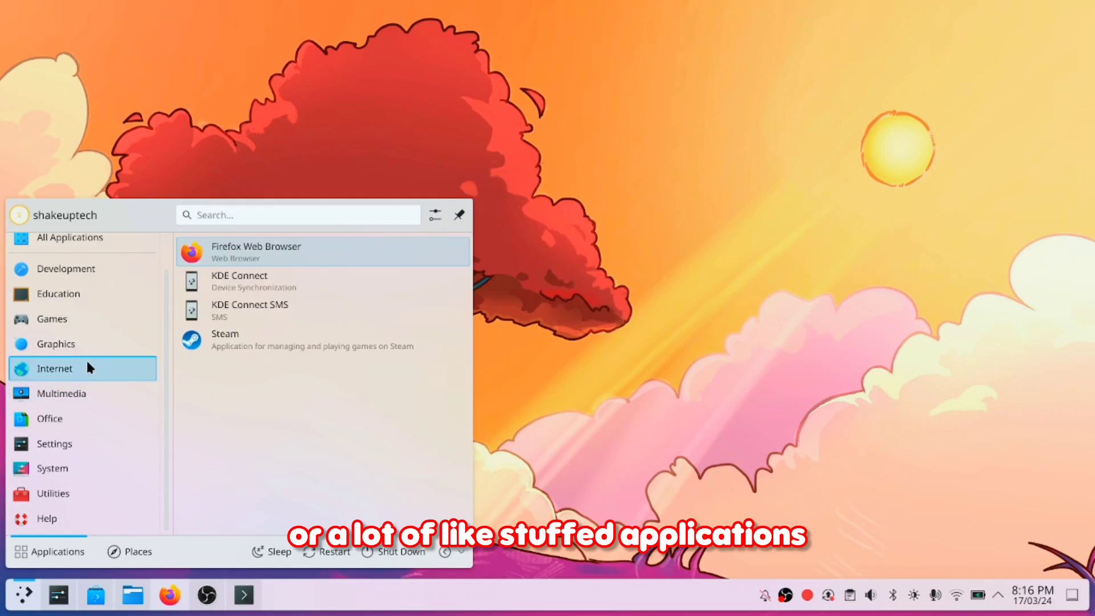
mouse_move(88, 347)
mouse_move(87, 324)
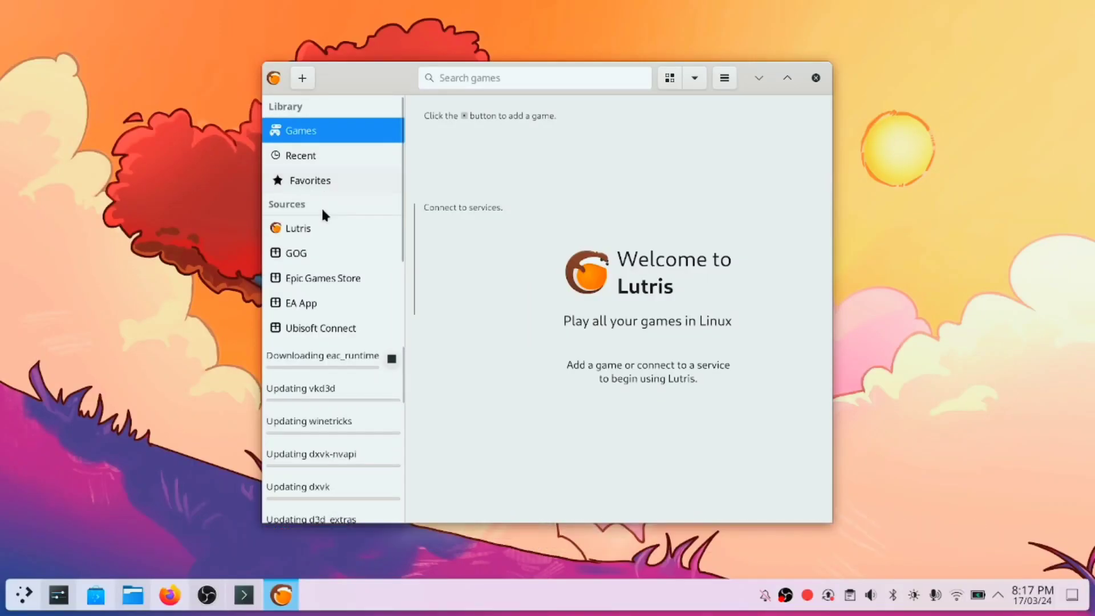
- Review the sources and runners in Lutris, view the options for adding games, and cancel that dialog
scroll(324, 268, down, 3)
scroll(332, 442, down, 5)
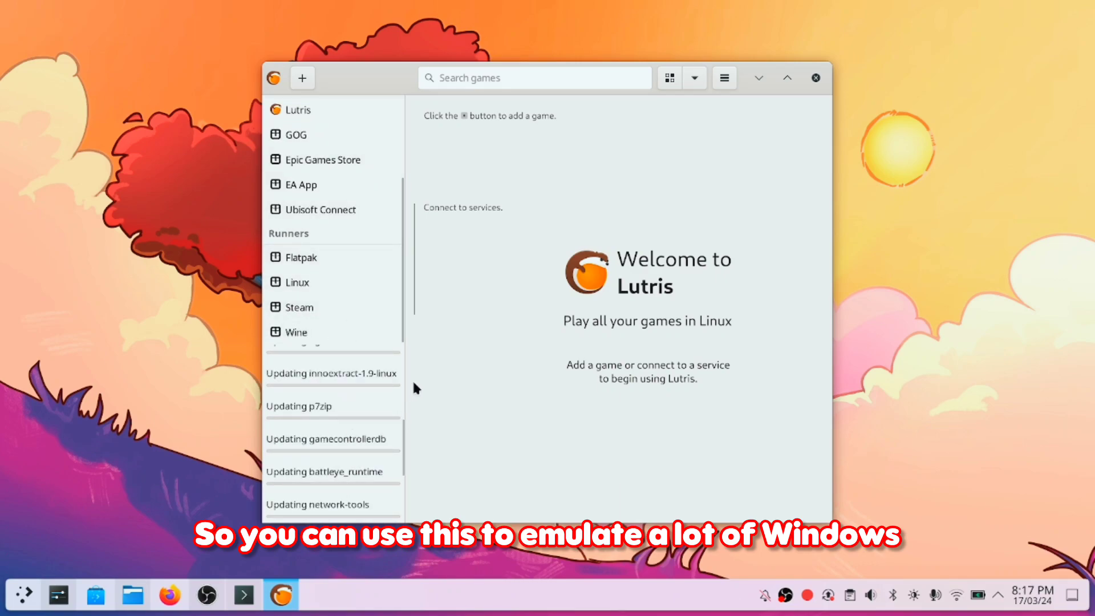
scroll(337, 365, down, 4)
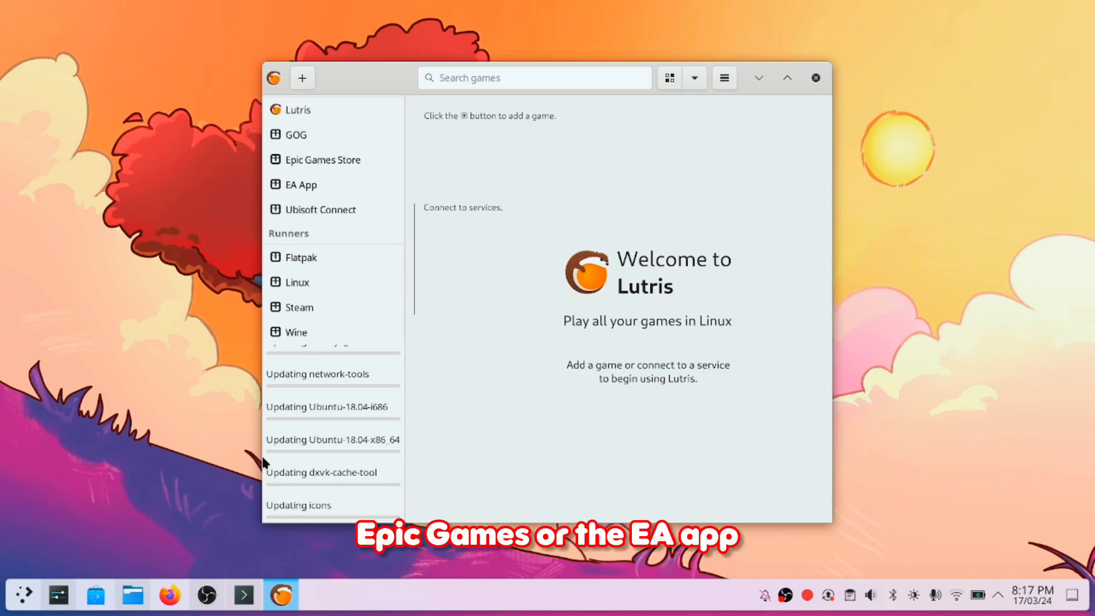
click(303, 78)
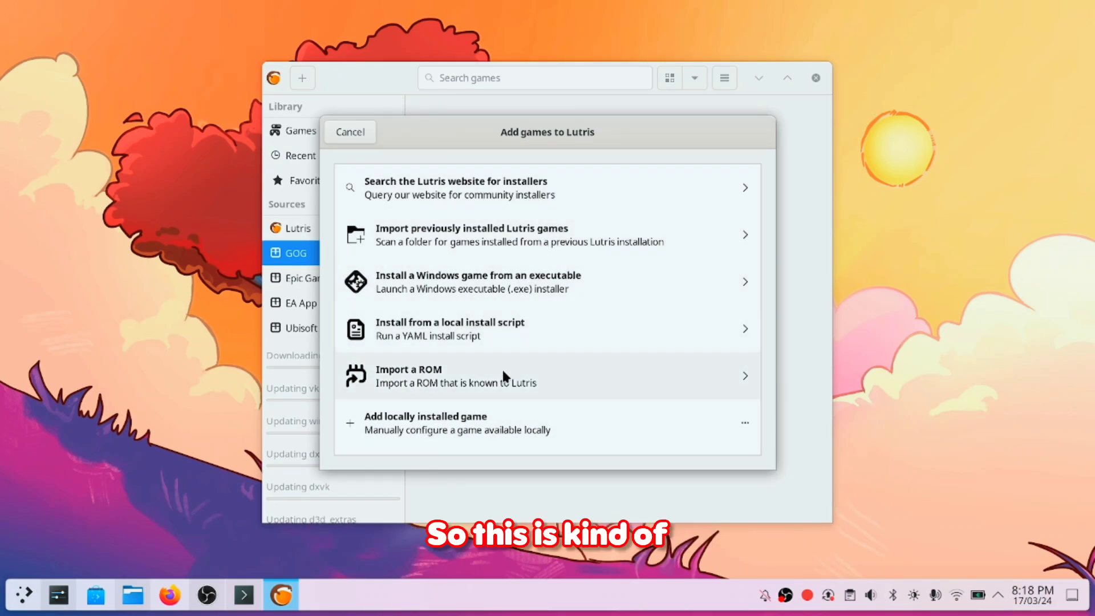
click(357, 132)
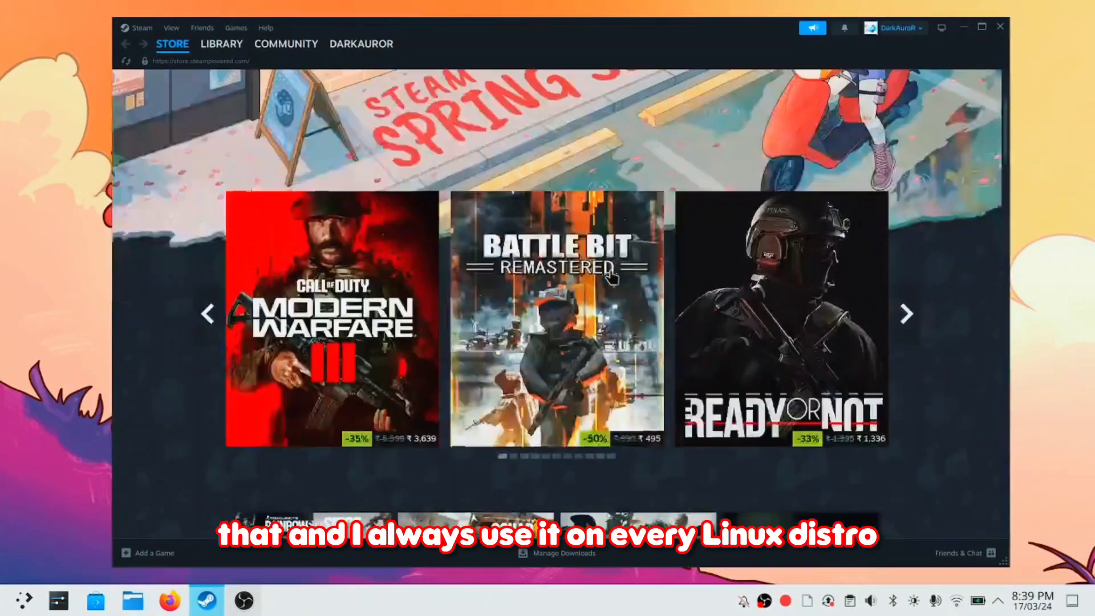
- Skim the Steam store's front page and start Combat Master's Combatzone mode from the game library
scroll(612, 278, down, 20)
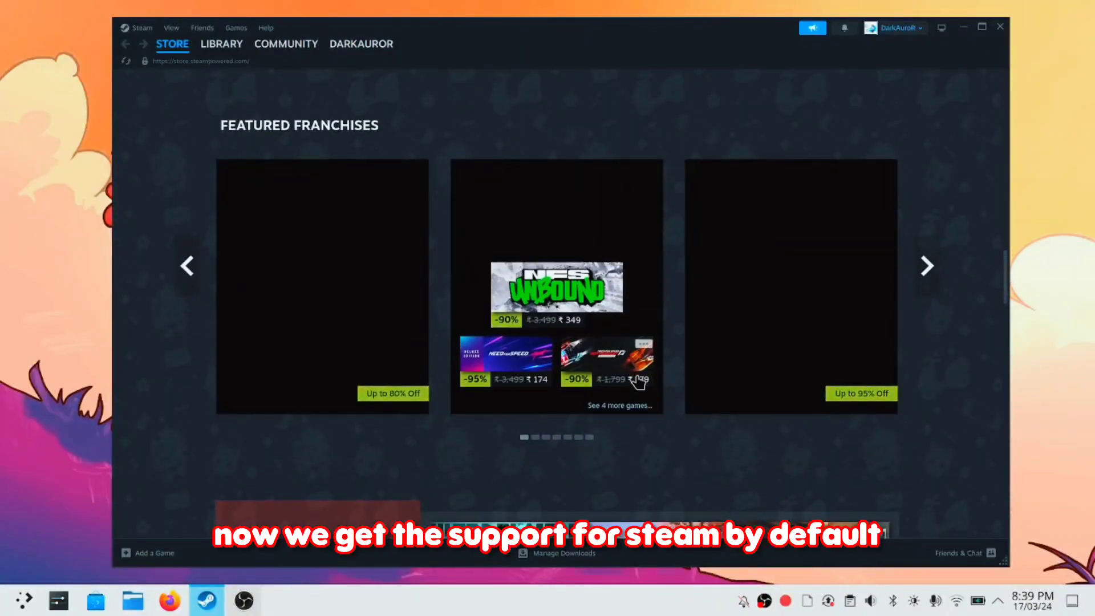
scroll(639, 382, up, 20)
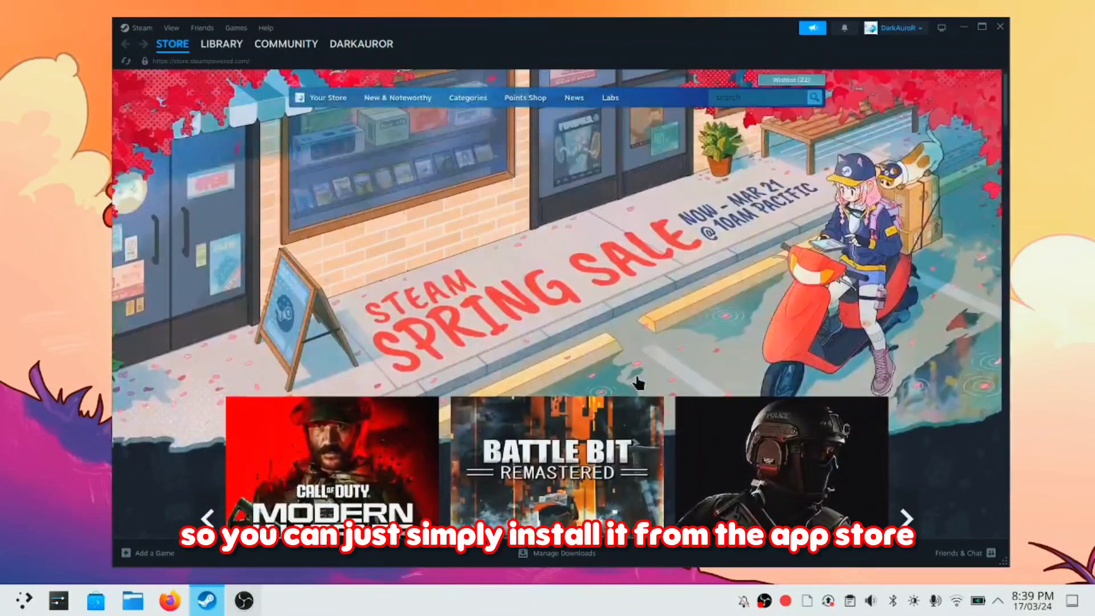
click(224, 44)
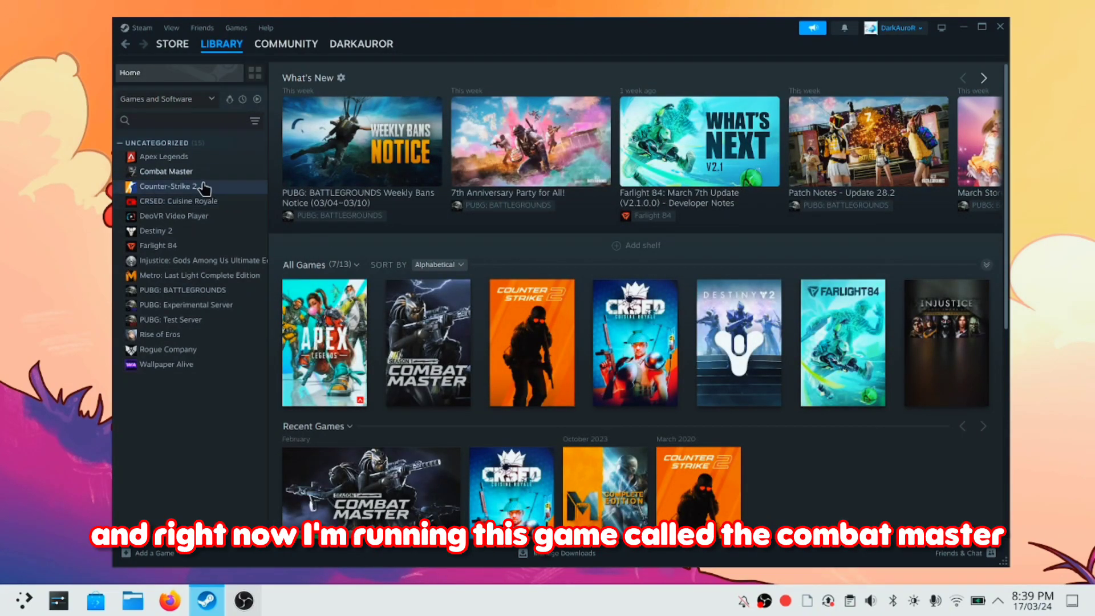
click(189, 172)
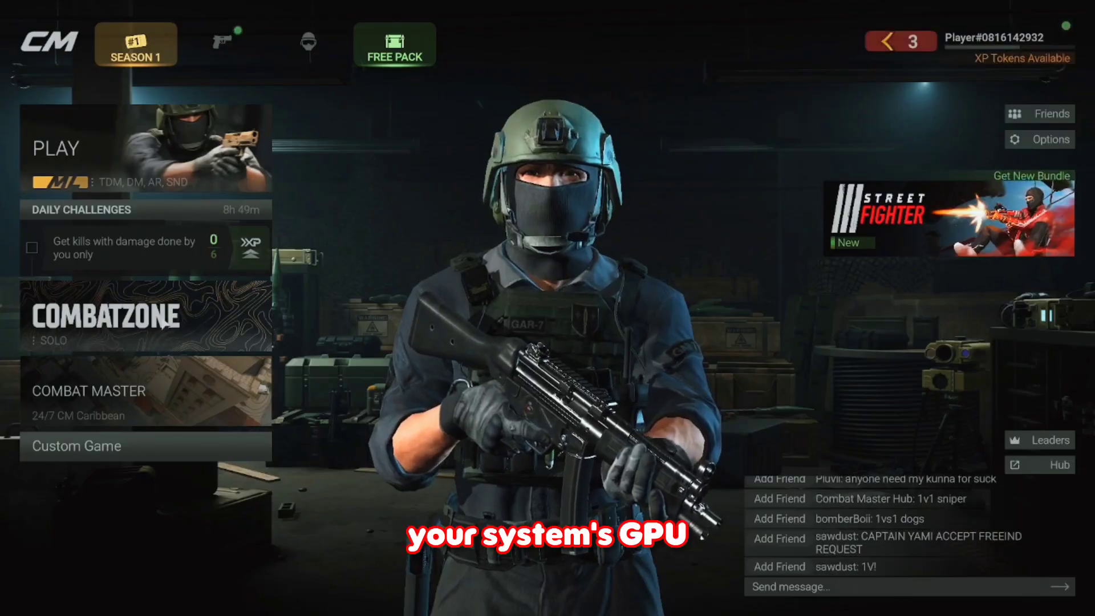
click(163, 320)
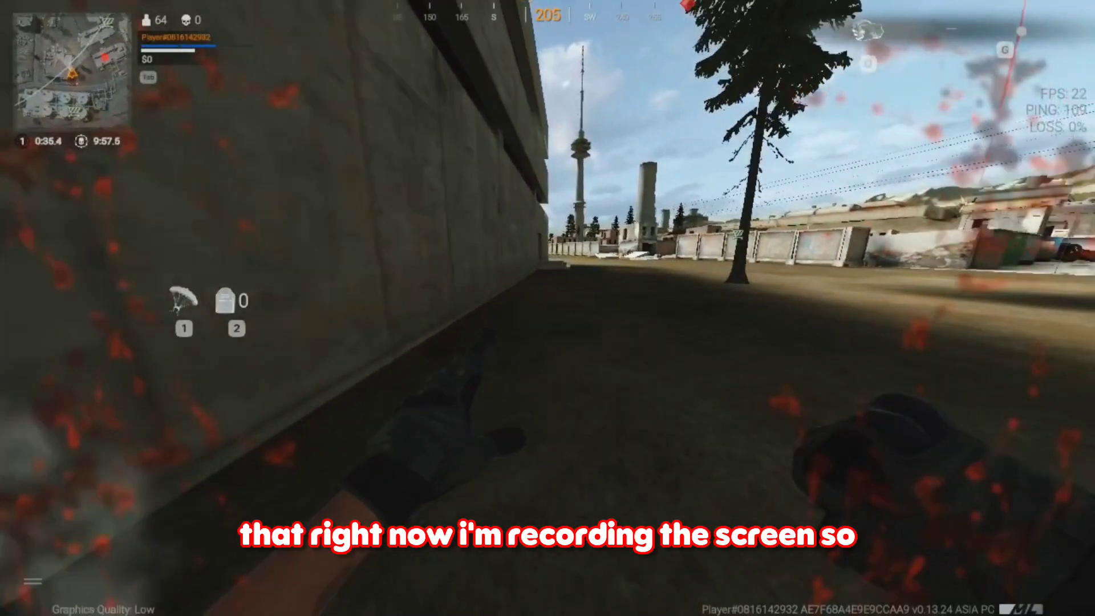
key(w)
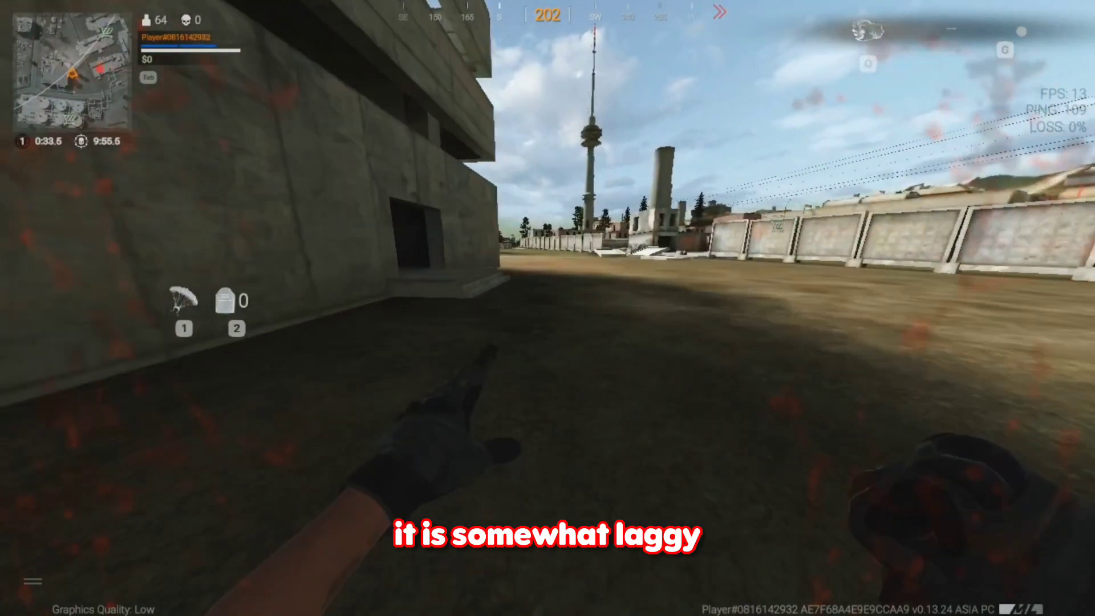
key(w)
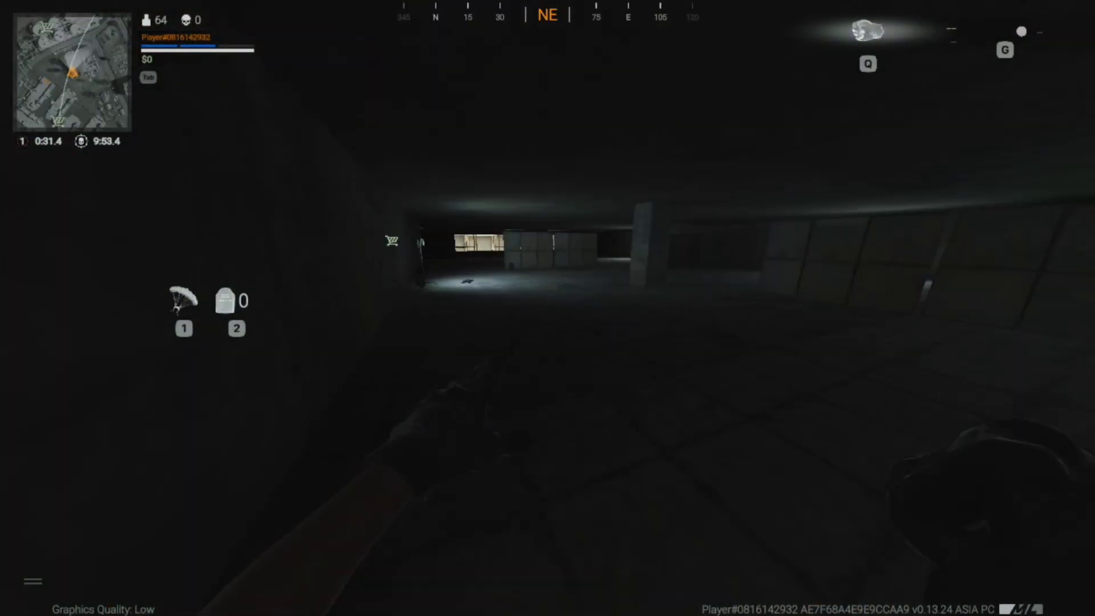
key(w)
key(e)
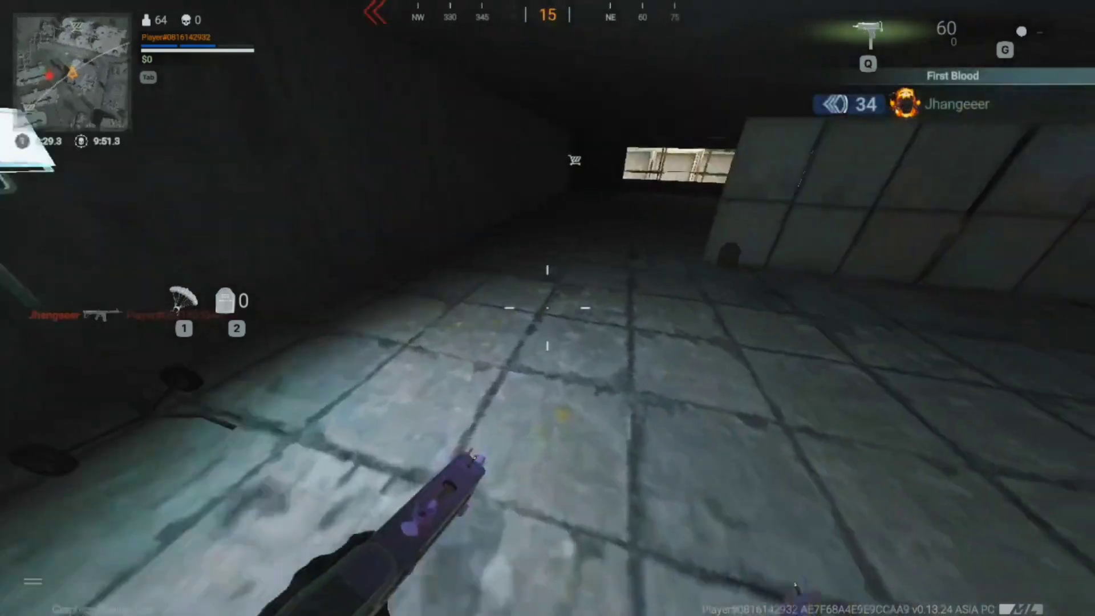
key(w)
key(w)
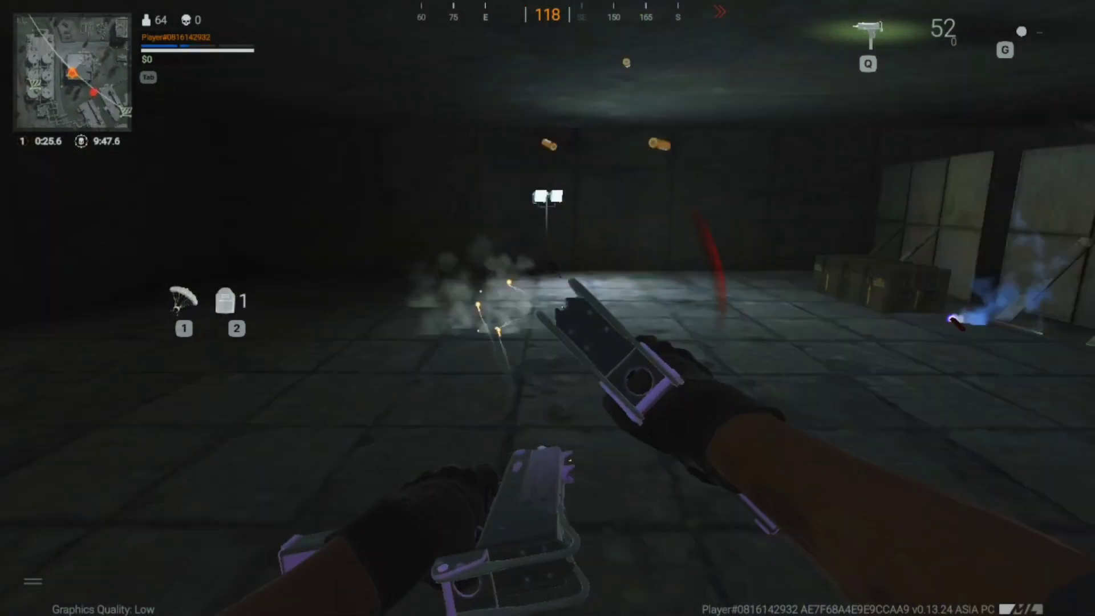
click(547, 308)
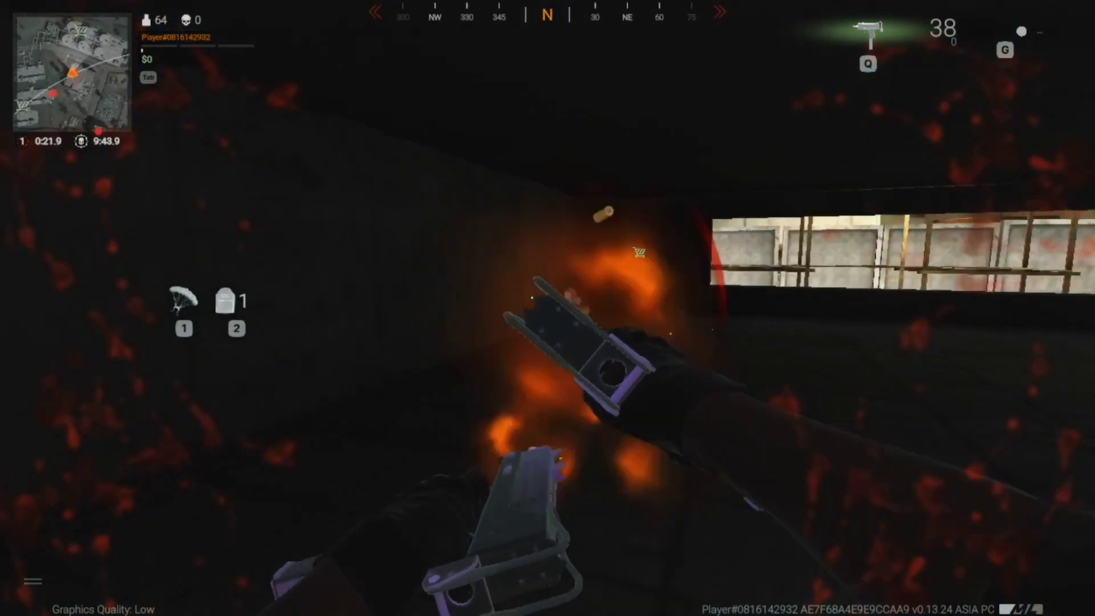
click(548, 308)
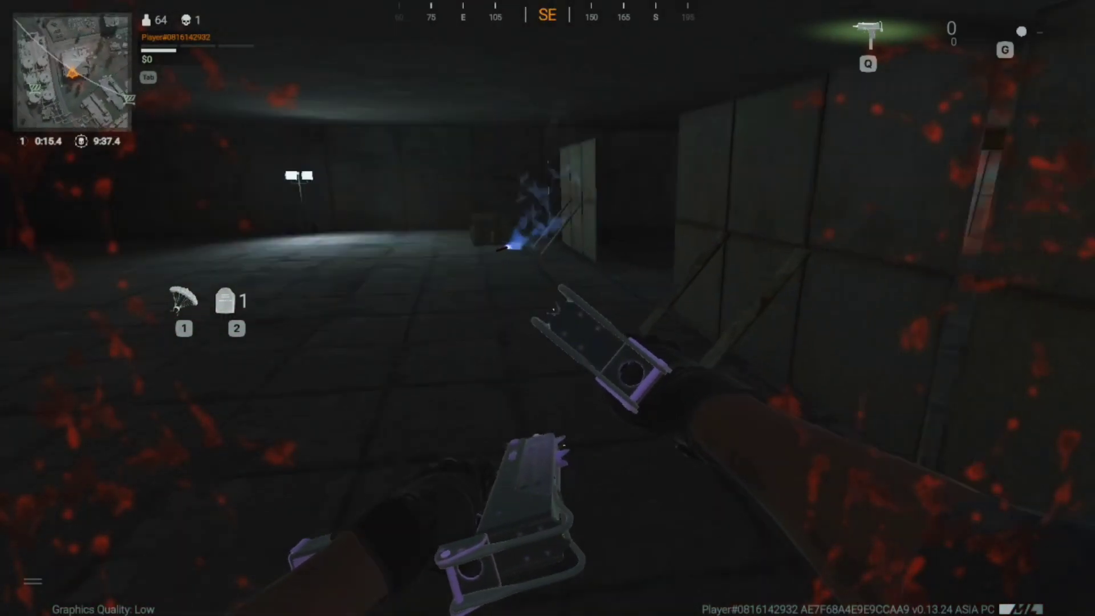
key(w)
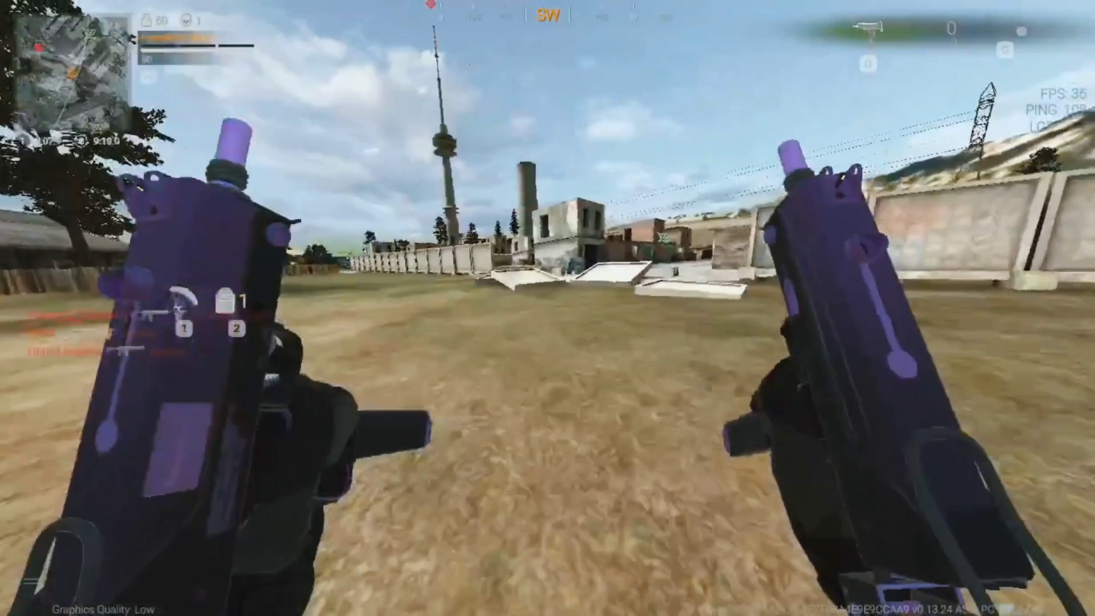
key(w)
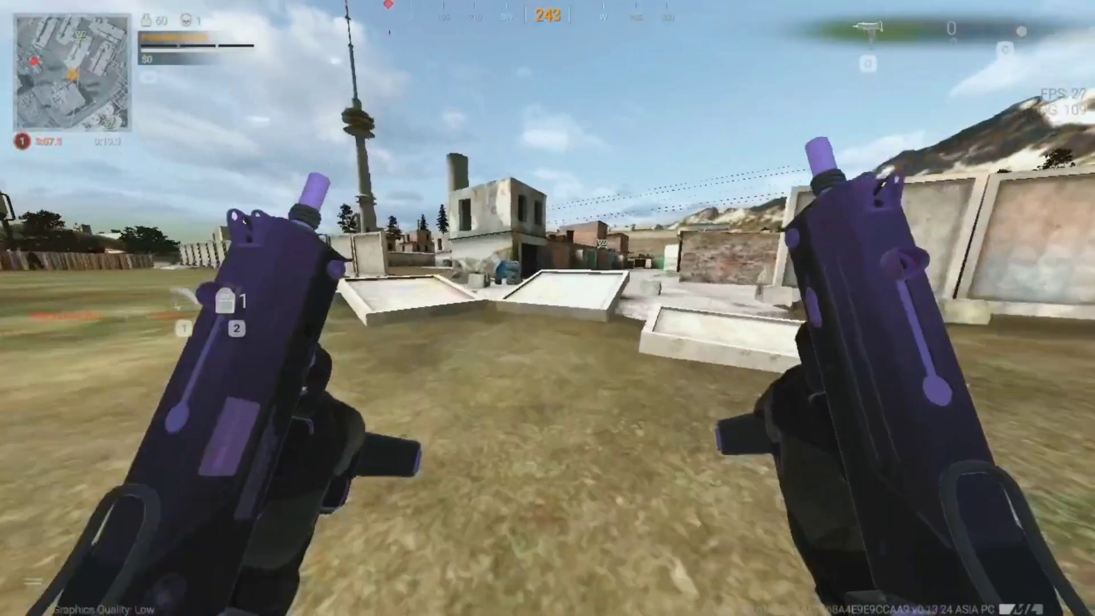
key(w)
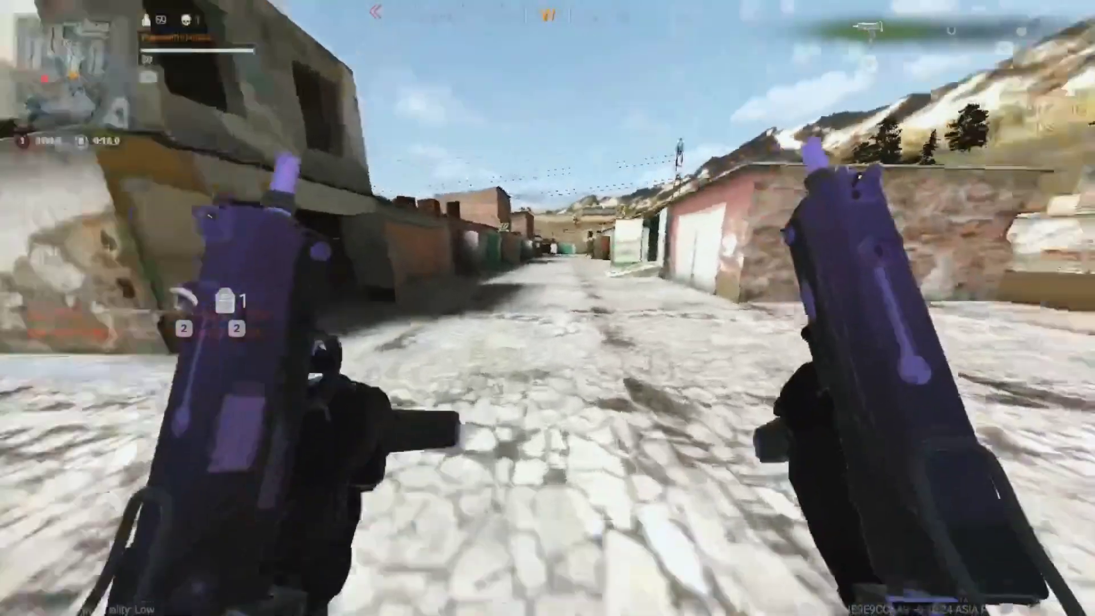
key(w)
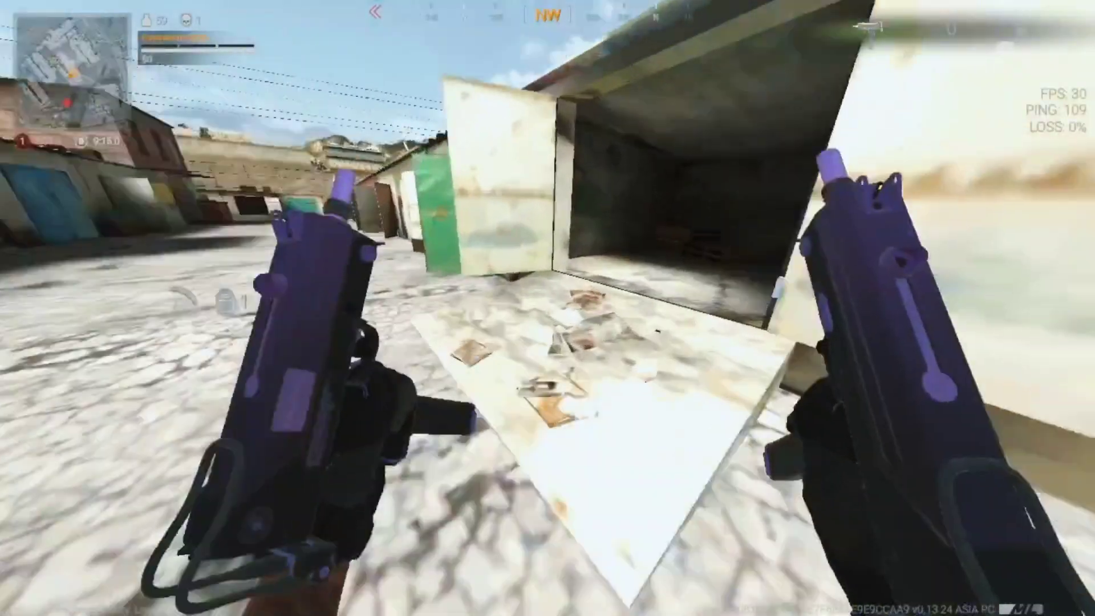
key(w)
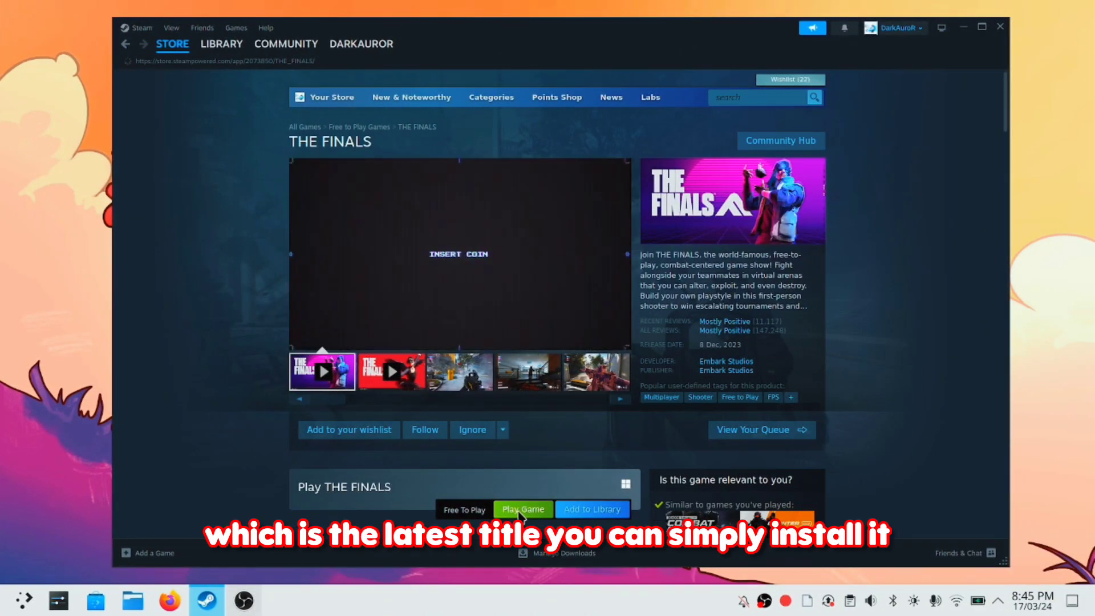
- View the install options for THE FINALS on its Steam store page and dismiss them without installing
click(519, 512)
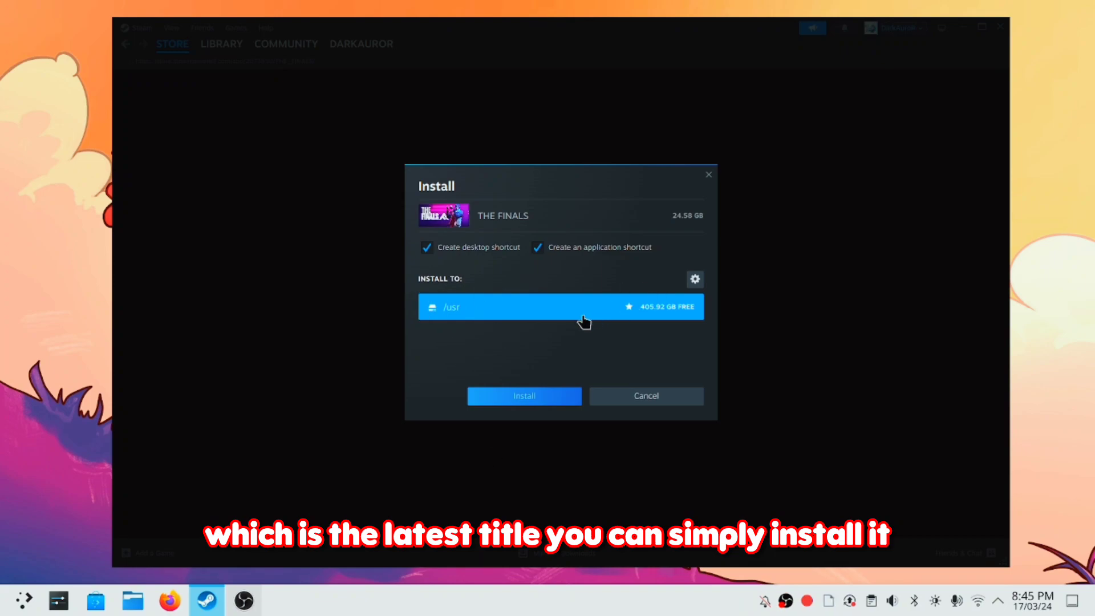
click(708, 177)
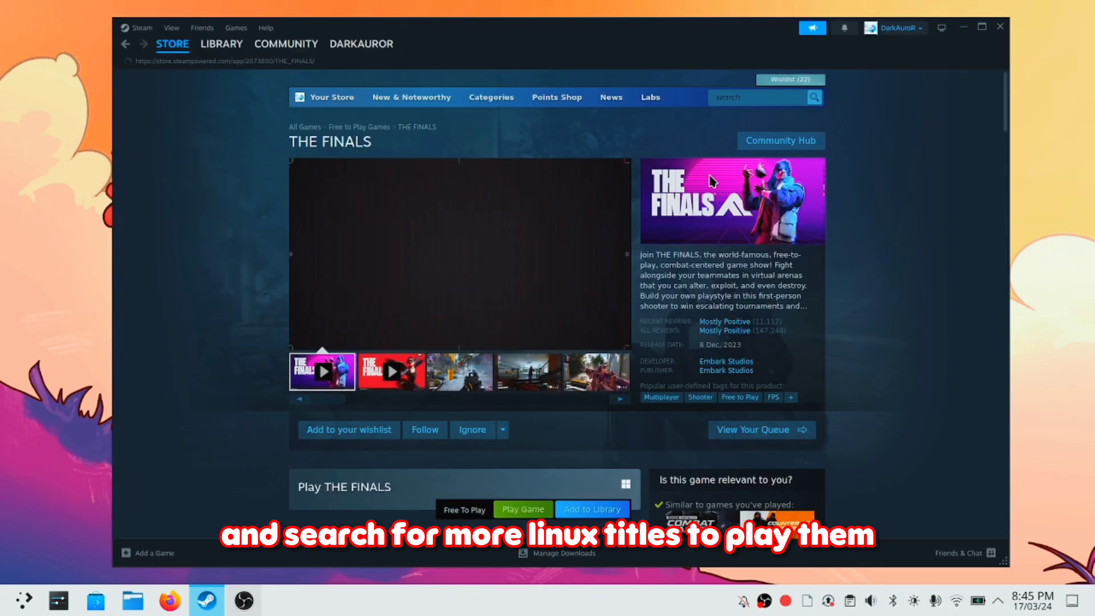
scroll(734, 262, down, 3)
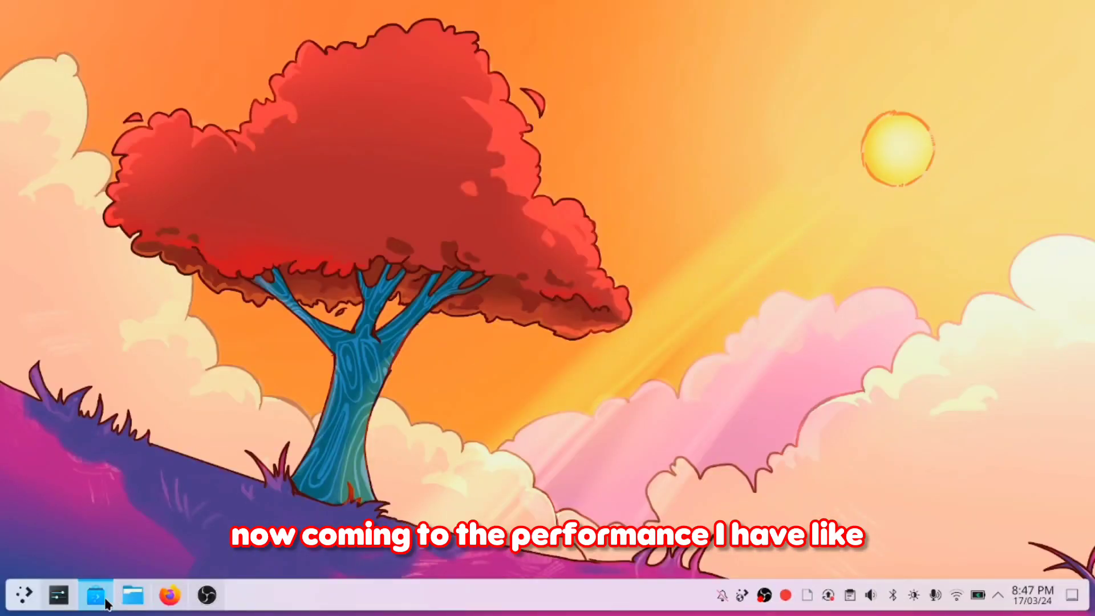
- Bring up and hide the Discover, Dolphin, Firefox and OBS Studio windows one after another to check responsiveness
click(103, 599)
click(102, 599)
click(130, 597)
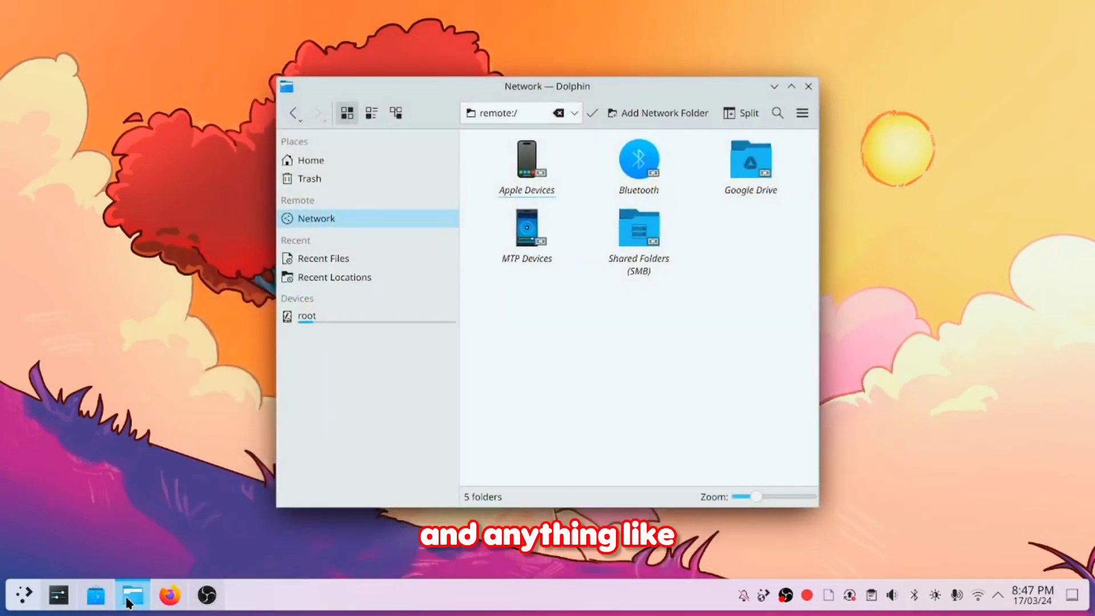
click(130, 599)
click(165, 599)
click(163, 600)
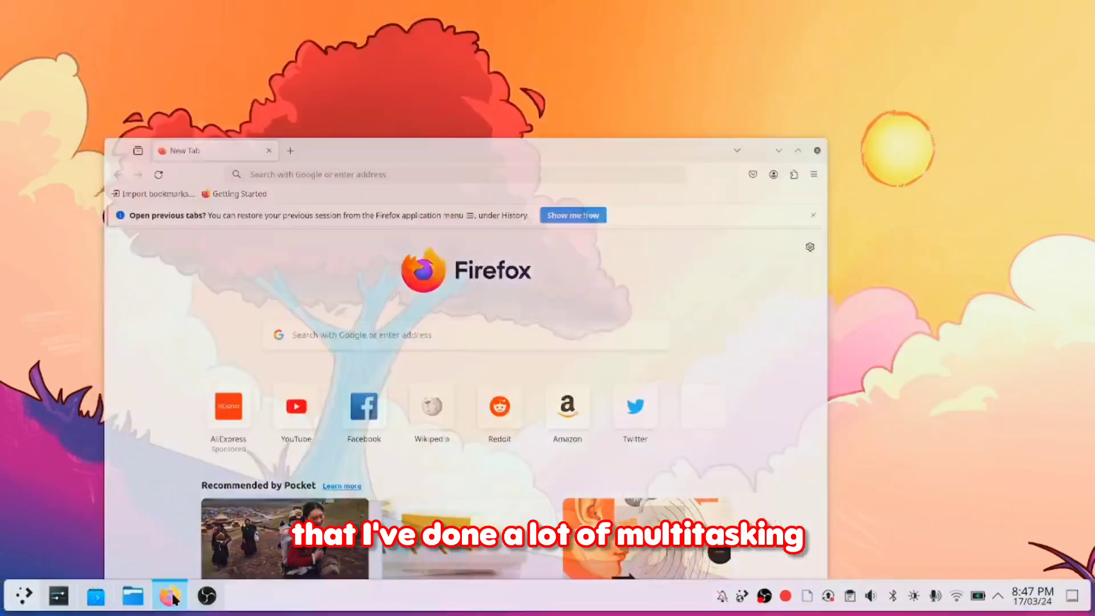
click(206, 600)
click(207, 602)
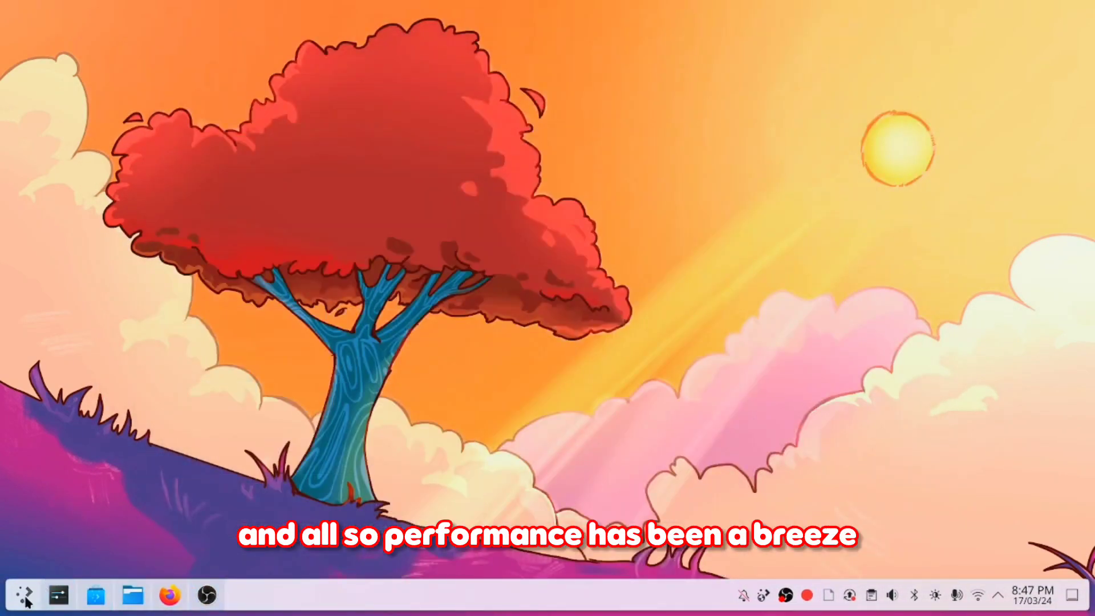
- Glance through the application launcher's Utilities and Graphics categories, close it, and open System Settings
click(23, 595)
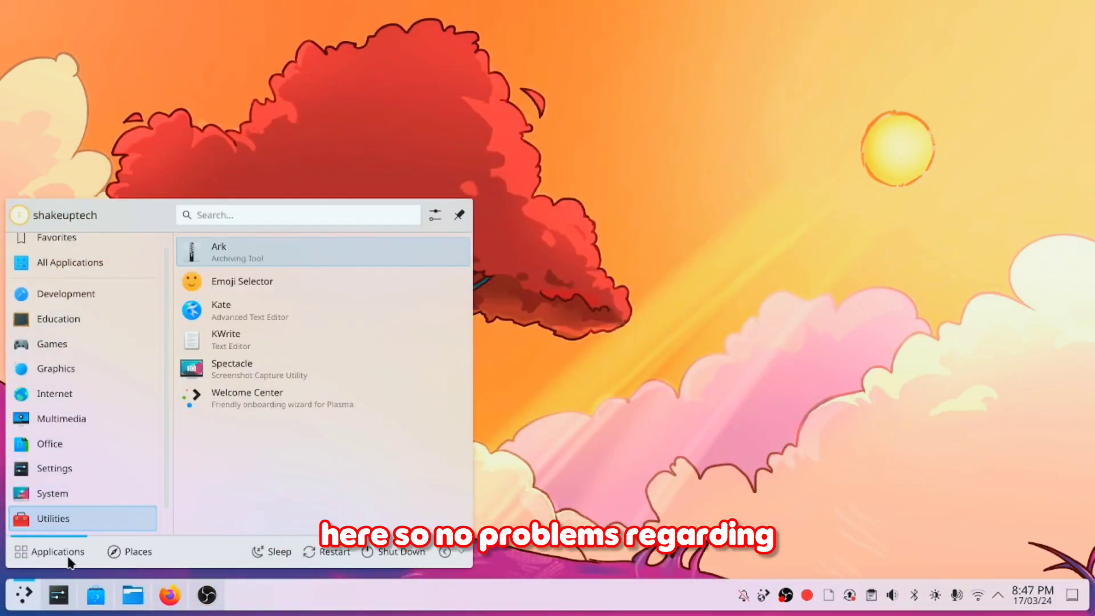
scroll(69, 319, down, 1)
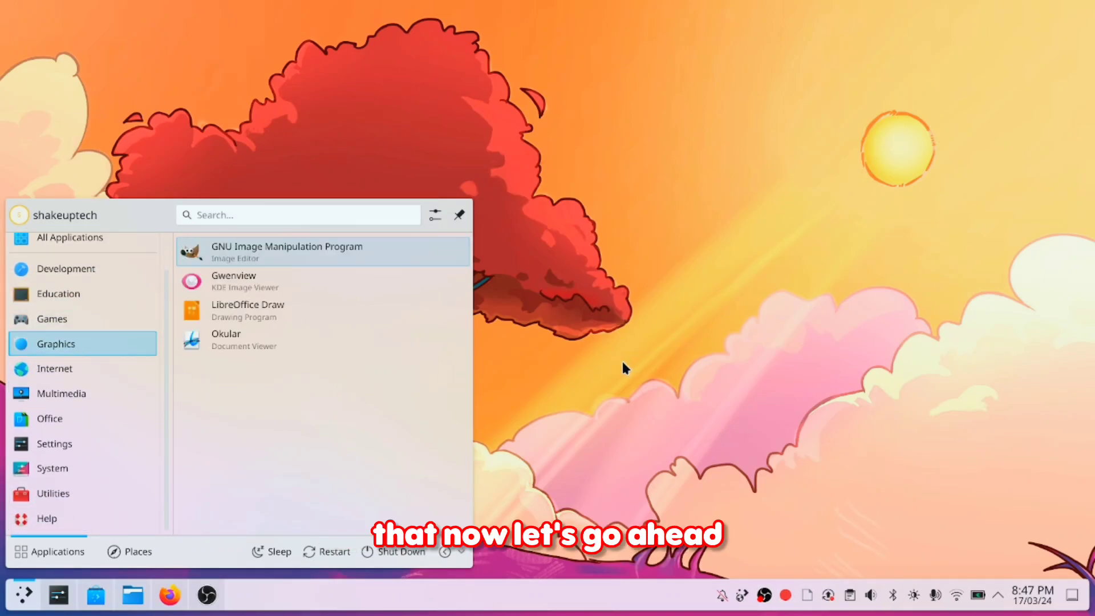
click(622, 363)
click(86, 589)
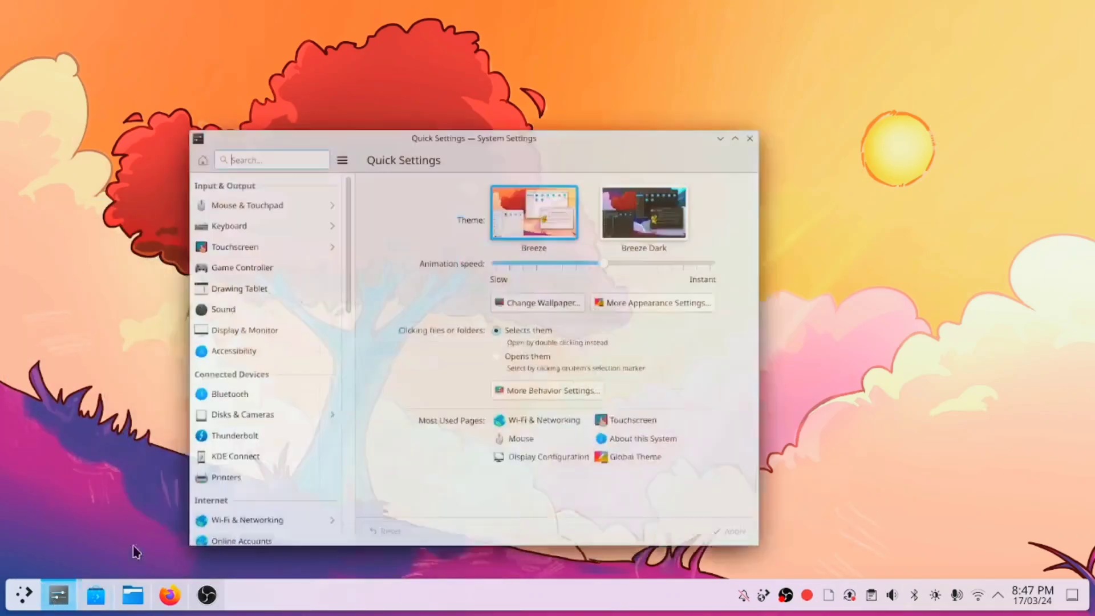
click(277, 132)
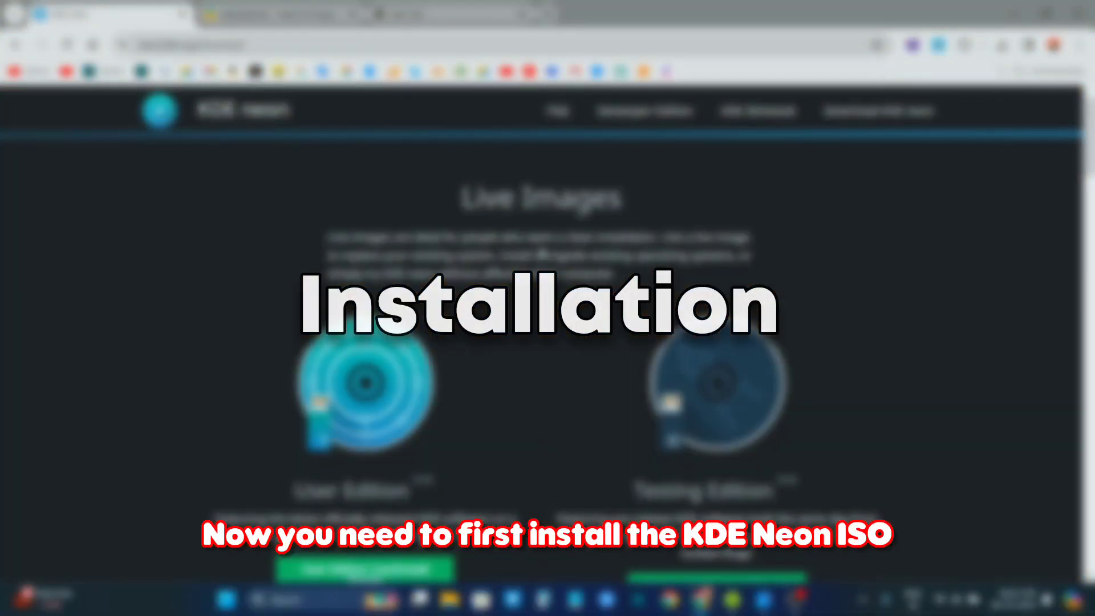
- Locate the User Edition Live/Install Image on the KDE neon download page and view the balenaEtcher download page
scroll(531, 306, down, 3)
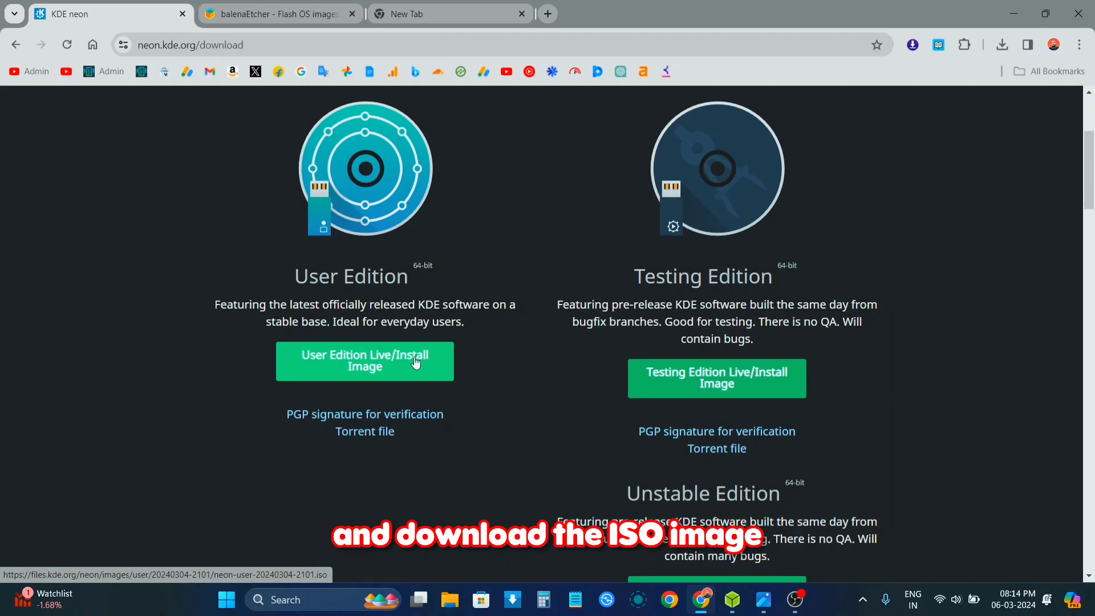
click(311, 16)
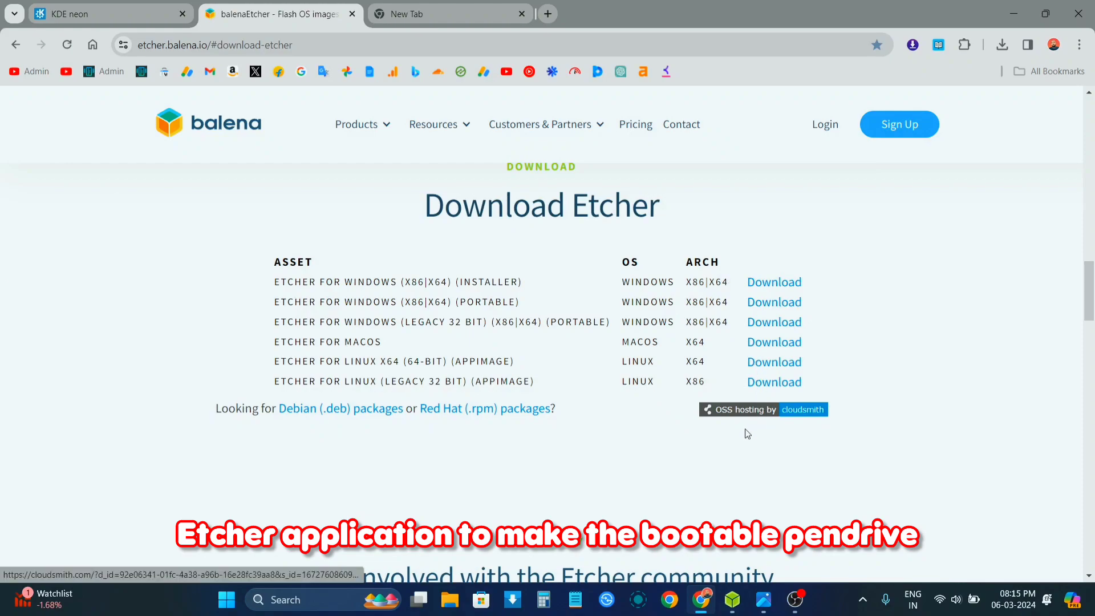
- Switch to balenaEtcher and load neon-user-20240304-2101.iso from the Downloads OS folder as the image to flash
click(733, 609)
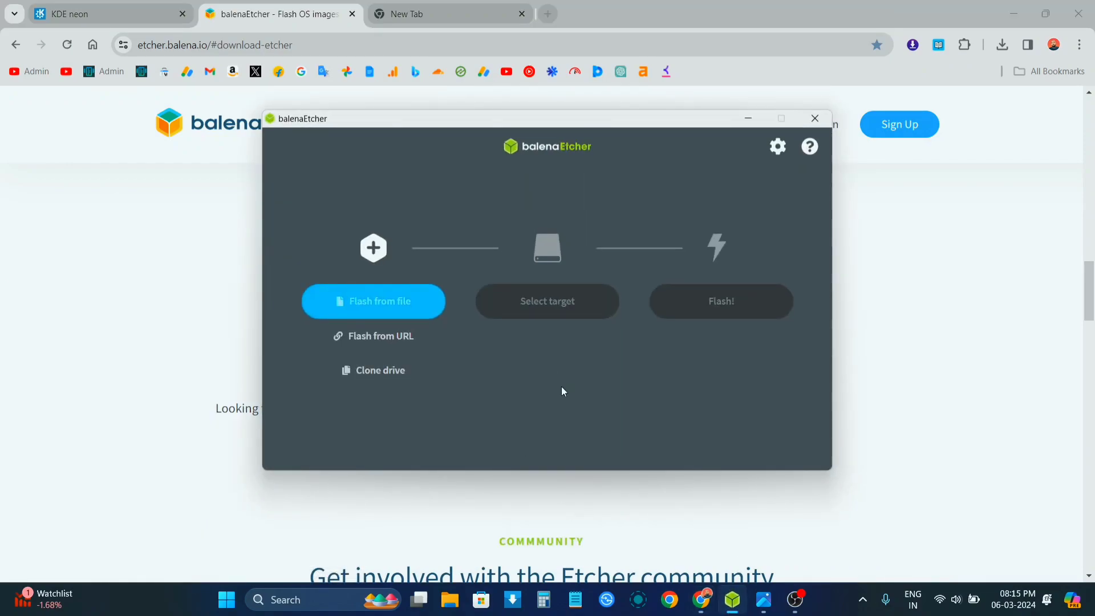
click(379, 307)
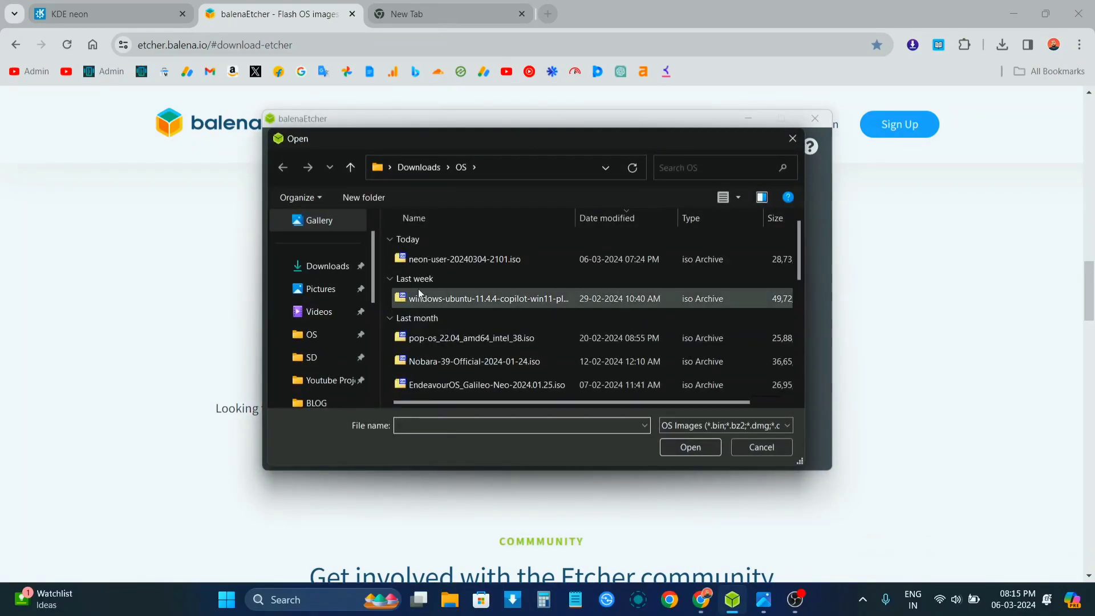
click(477, 258)
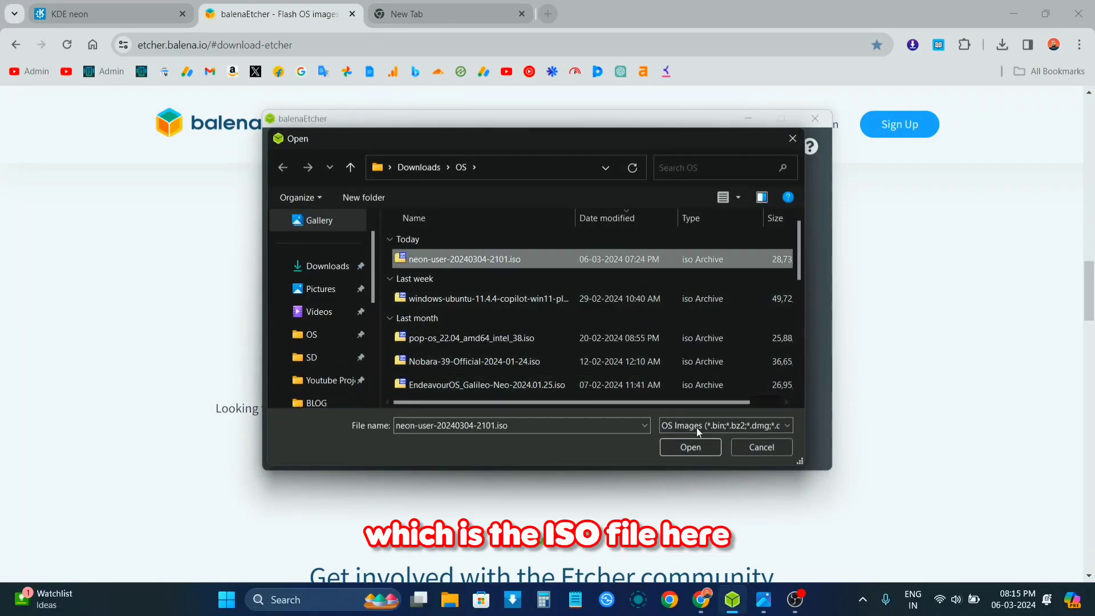
click(699, 447)
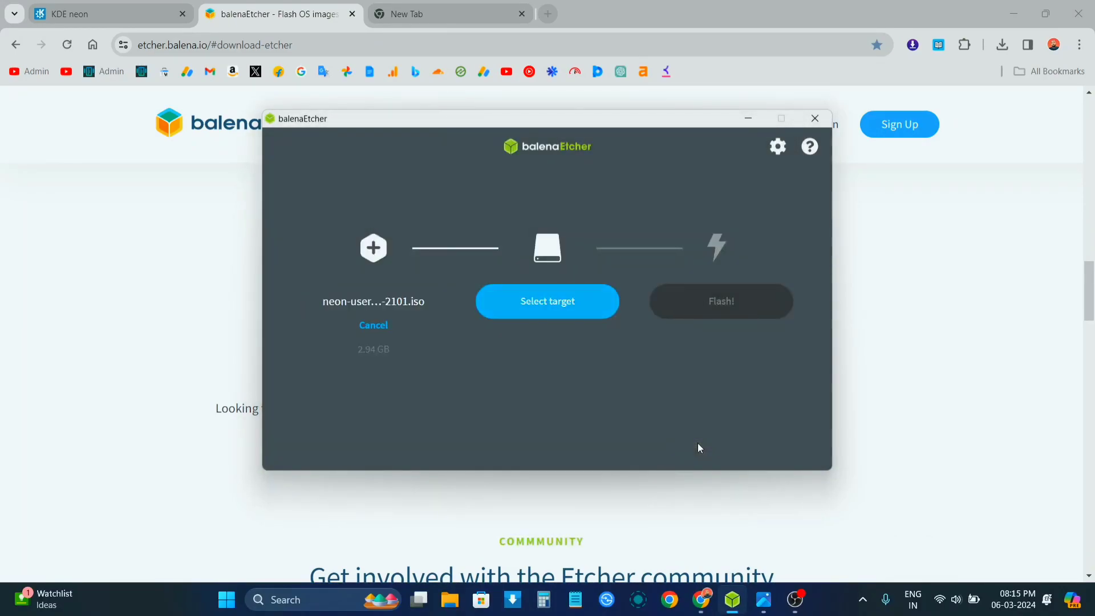
- Choose the SRT USB USB Device as the target drive and start flashing the KDE neon image to it
click(525, 311)
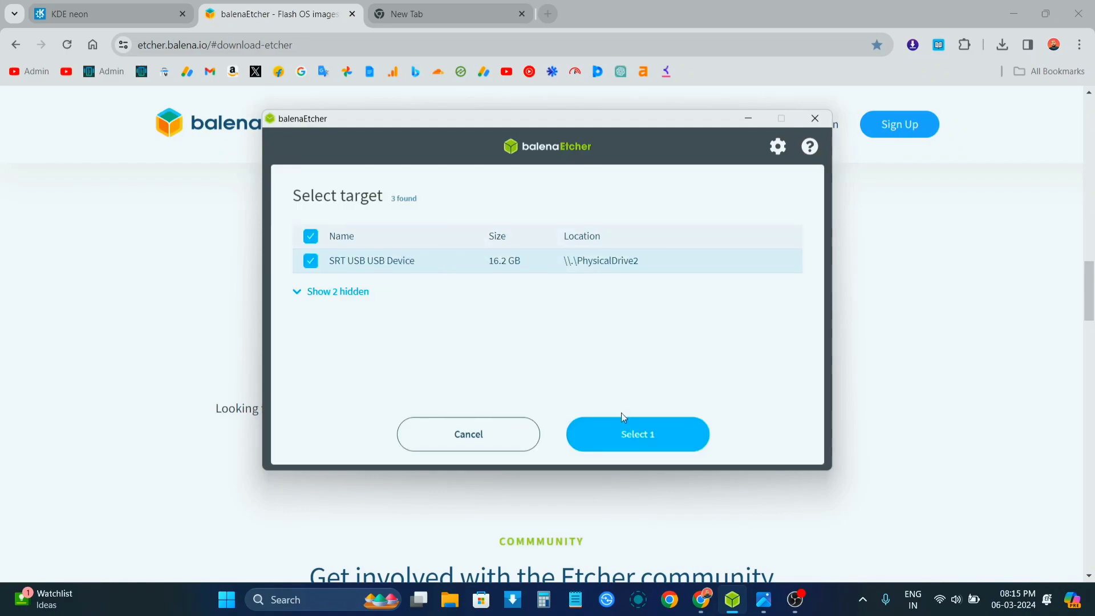
click(634, 439)
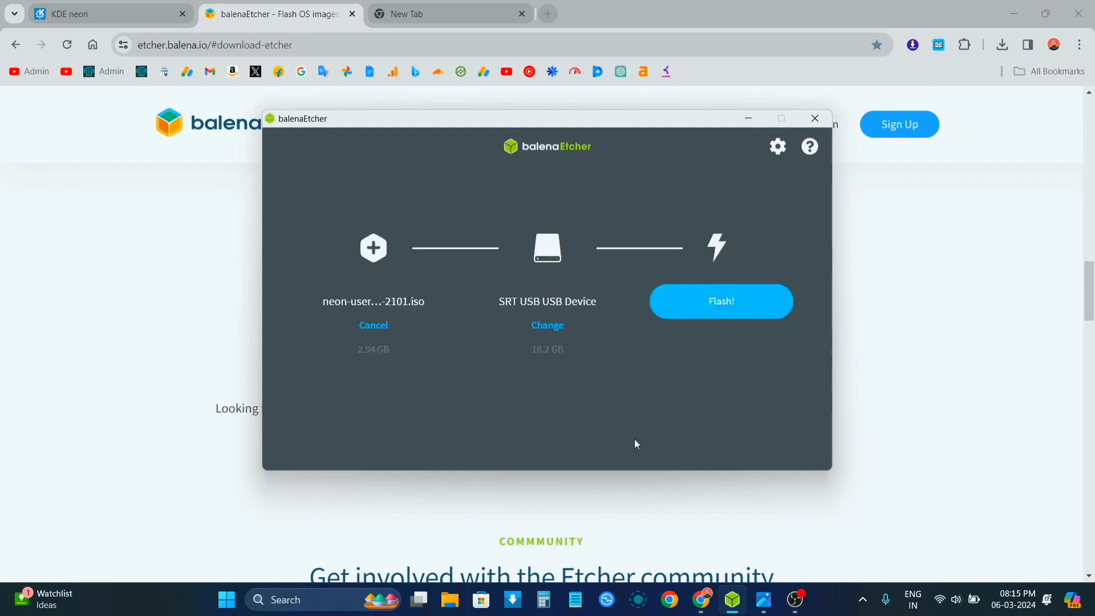
click(698, 303)
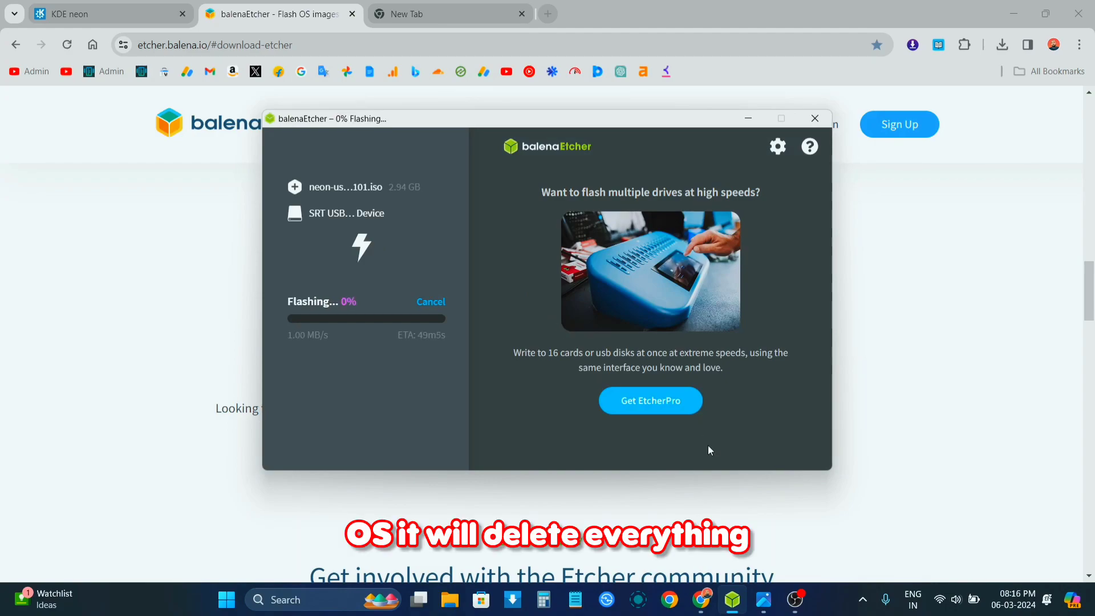
- Consult the chart of BIOS keys by computer manufacturer in the image viewer
click(643, 481)
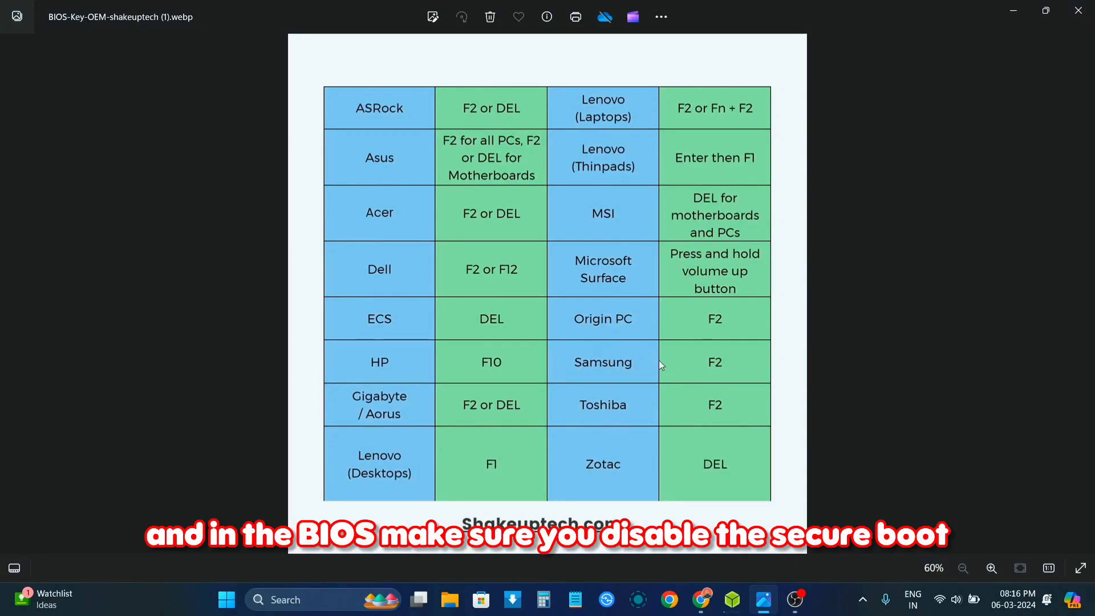
key(Right)
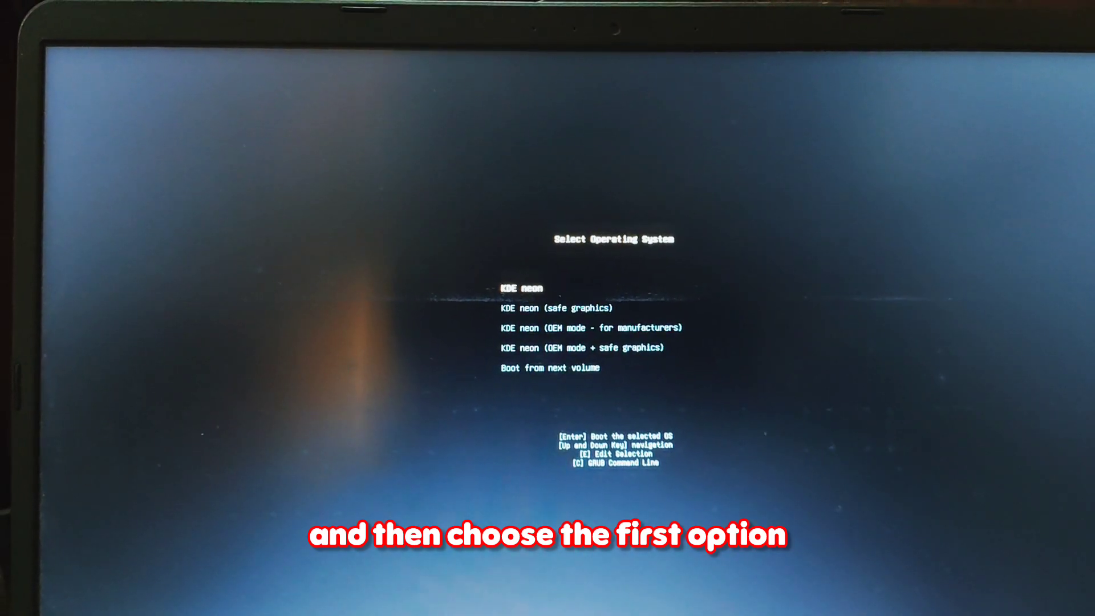
- Boot the first KDE neon entry from the USB drive and launch Install System on the live desktop
key(Down)
key(Up)
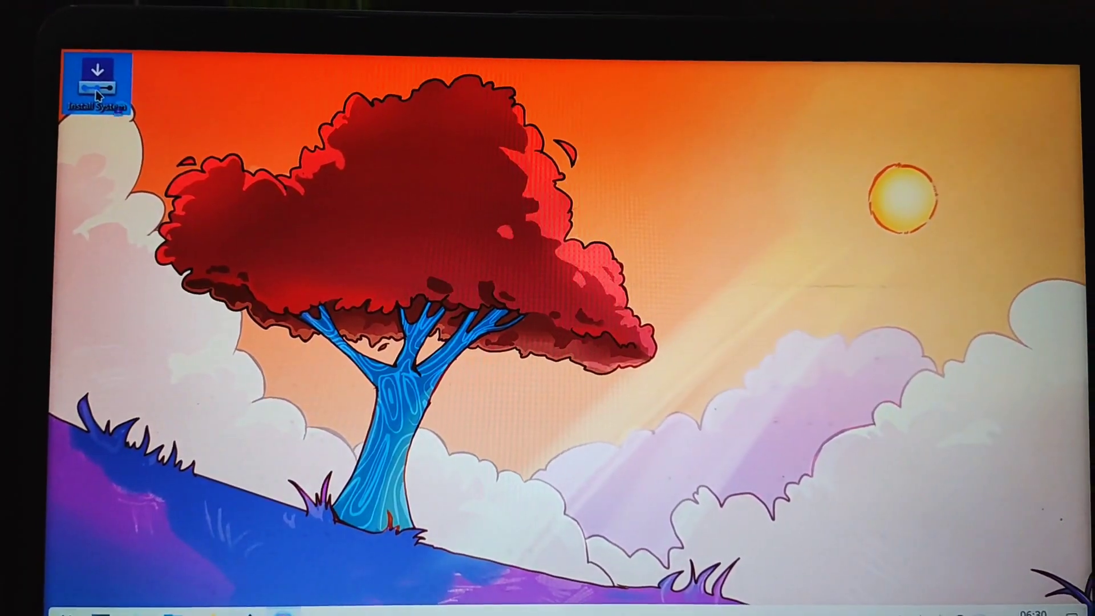
double_click(108, 104)
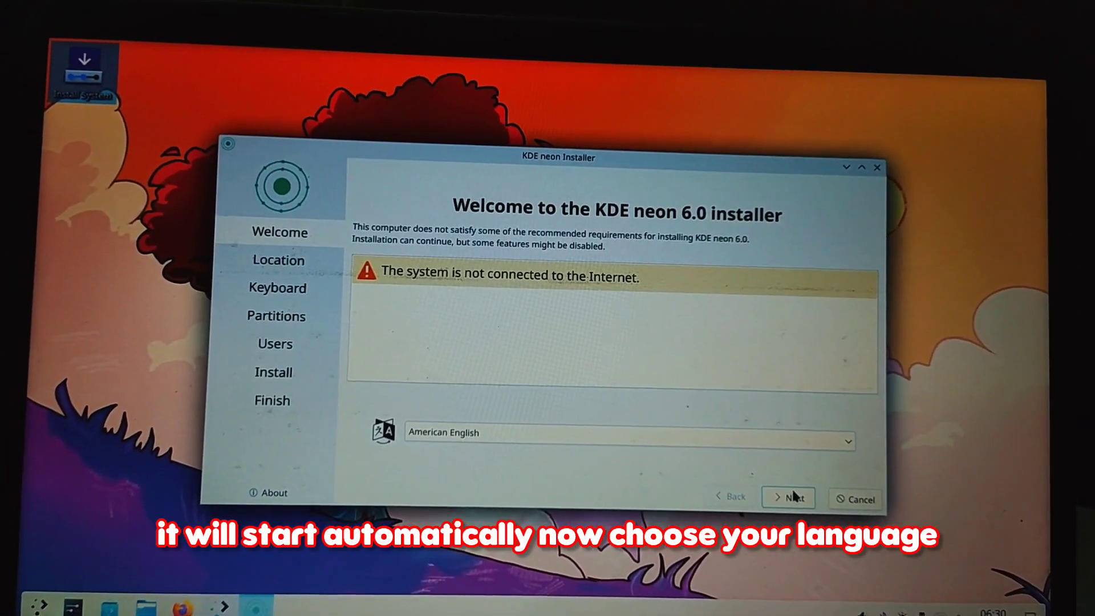
- Accept American English as the installer language and set the location to region Asia, zone Kolkata
click(793, 503)
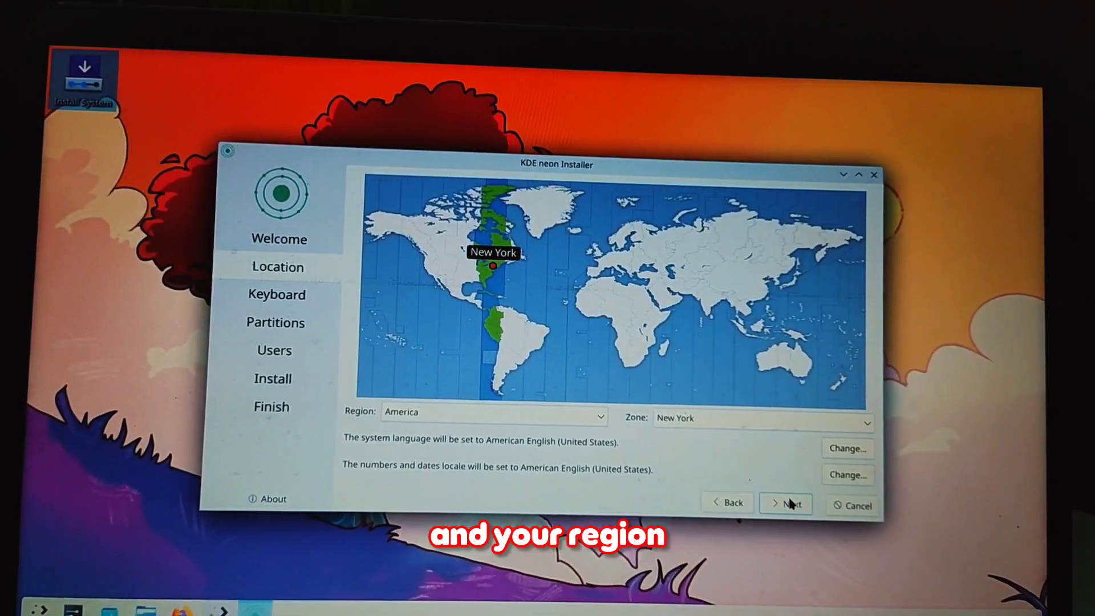
click(707, 303)
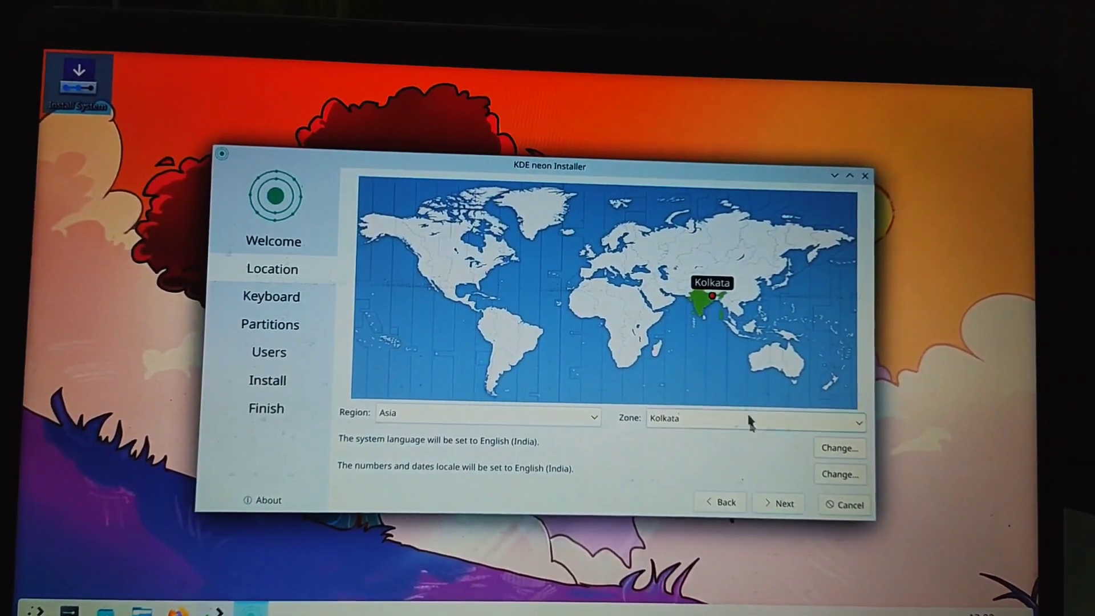
click(783, 509)
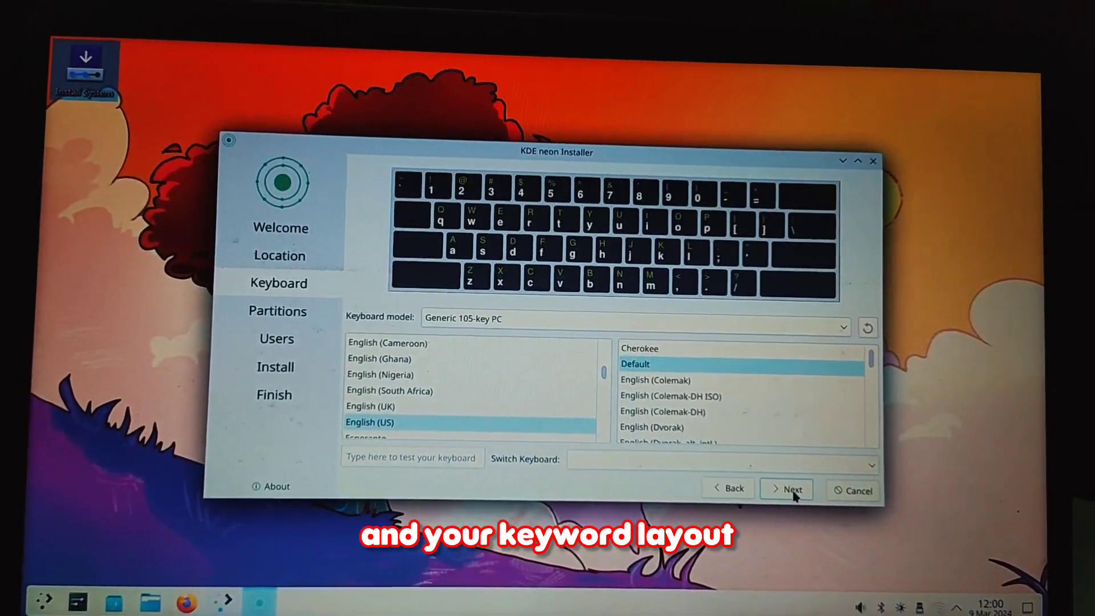
- Accept the default English (US) keyboard layout and use Erase disk partitioning on the CT500BX500SSD1 storage device
click(792, 492)
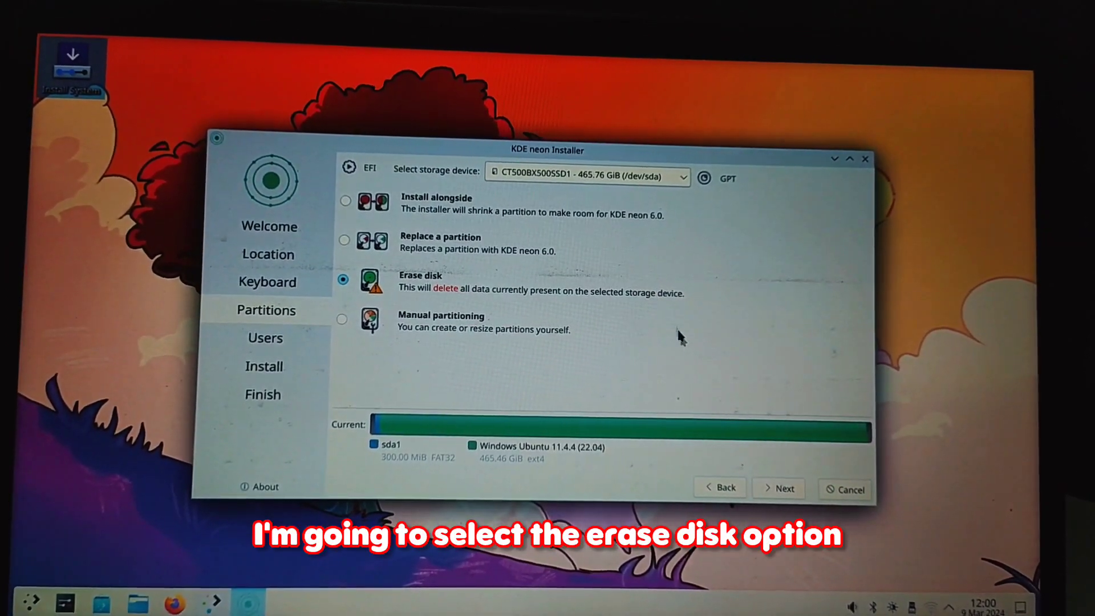
click(767, 488)
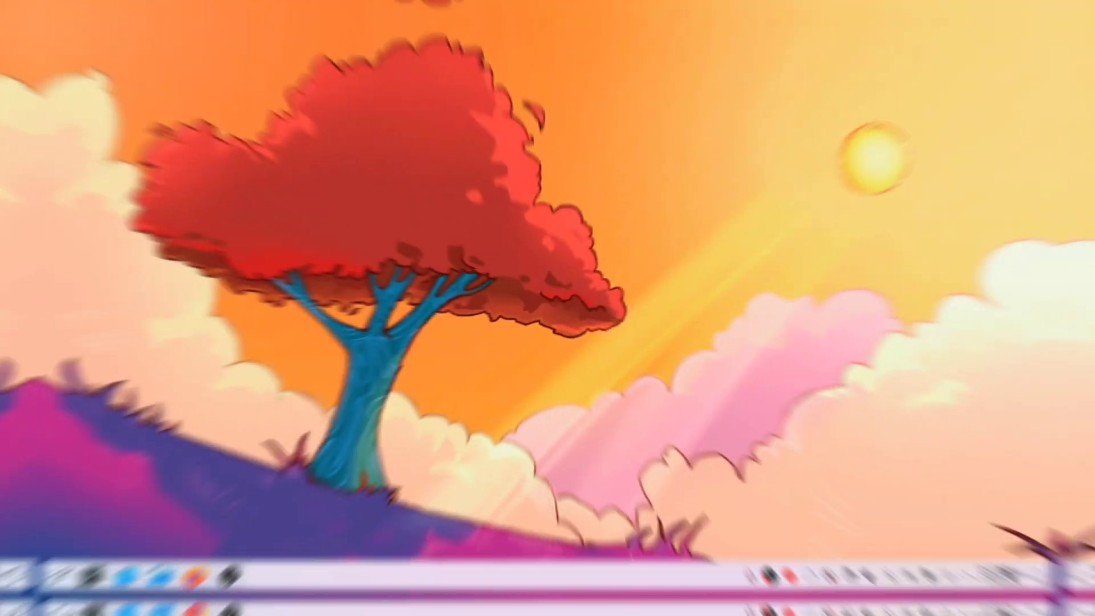
- Back on the installed desktop, bring up and hide Discover, Dolphin, Firefox and OBS Studio in turn, then view the launcher's Graphics category
click(1040, 594)
click(1019, 593)
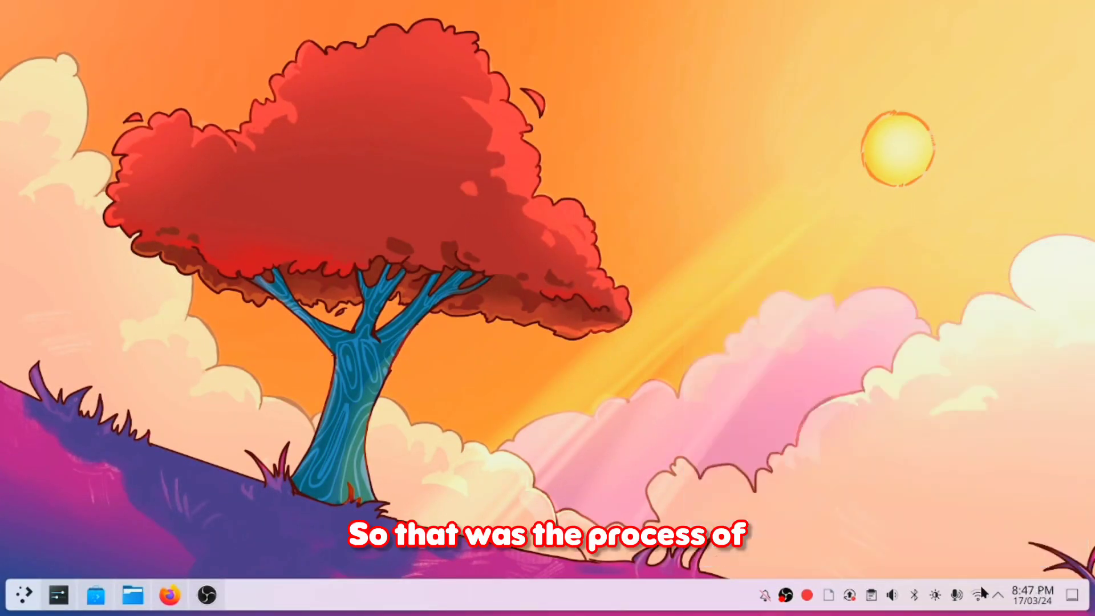
click(104, 604)
click(104, 604)
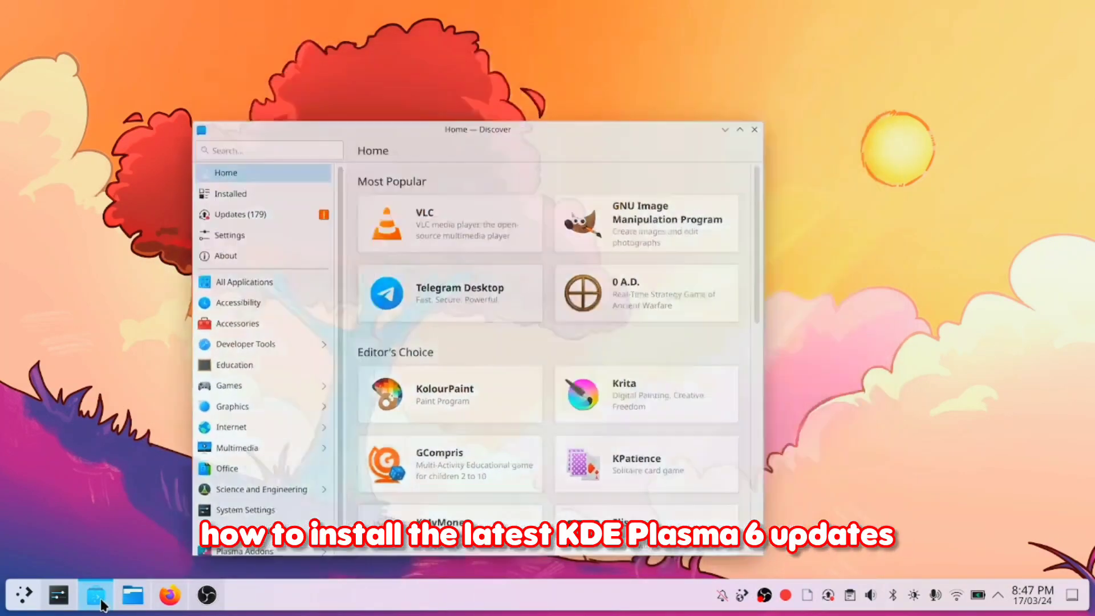
click(128, 602)
click(131, 602)
click(165, 596)
click(165, 596)
click(206, 596)
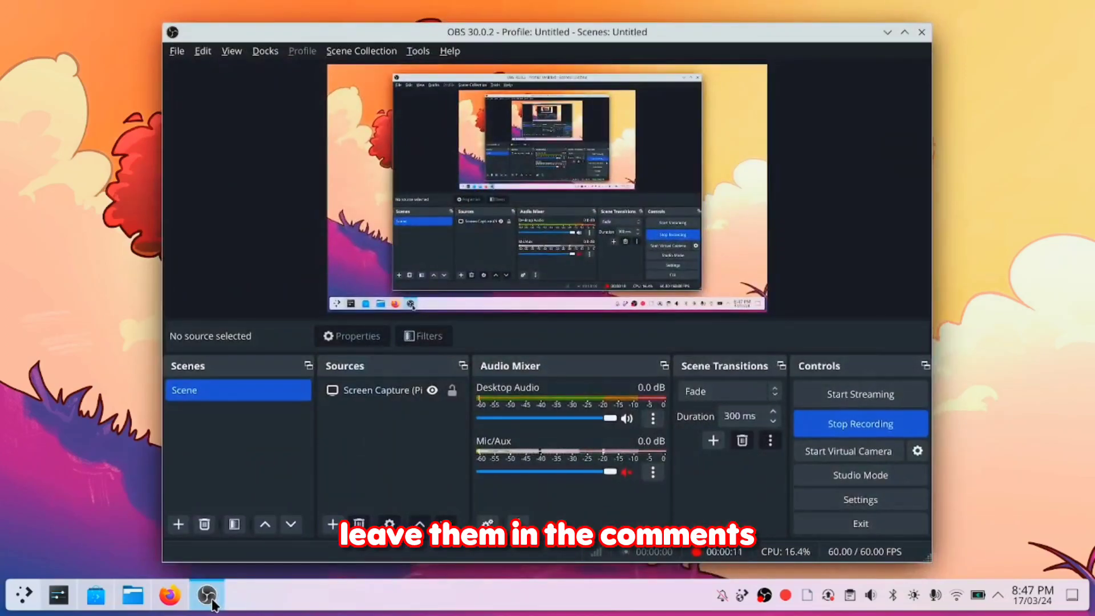
click(208, 596)
click(24, 595)
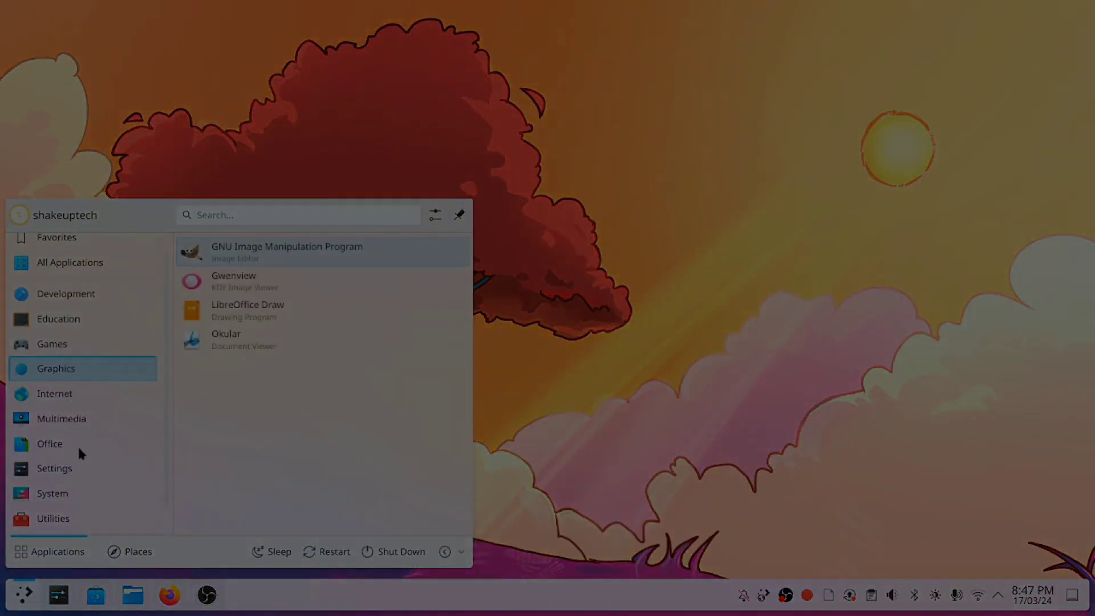